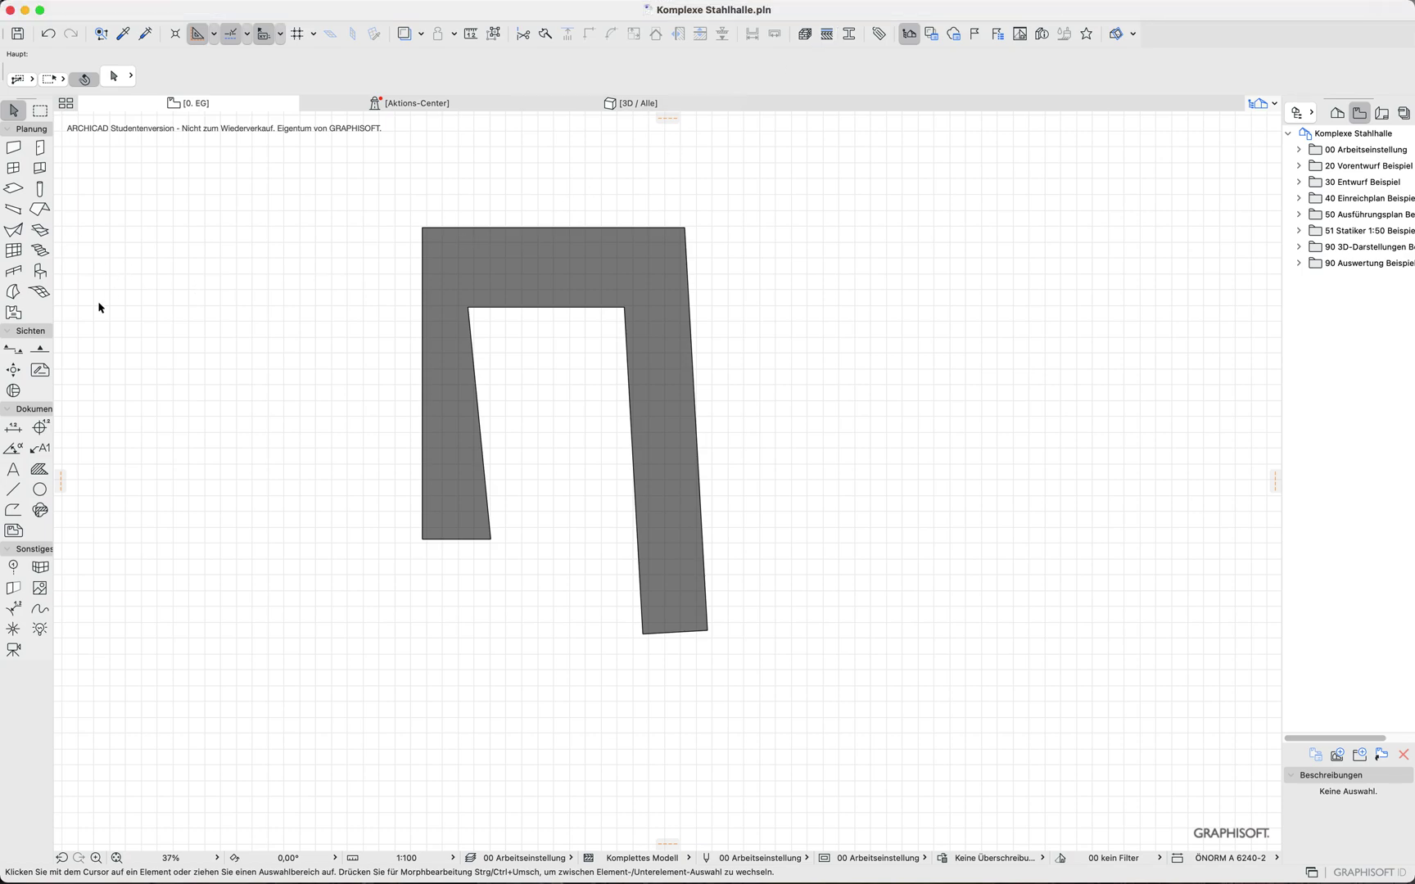
Draw a straight line across the right leg of the U-shaped fill
click(13, 490)
click(788, 454)
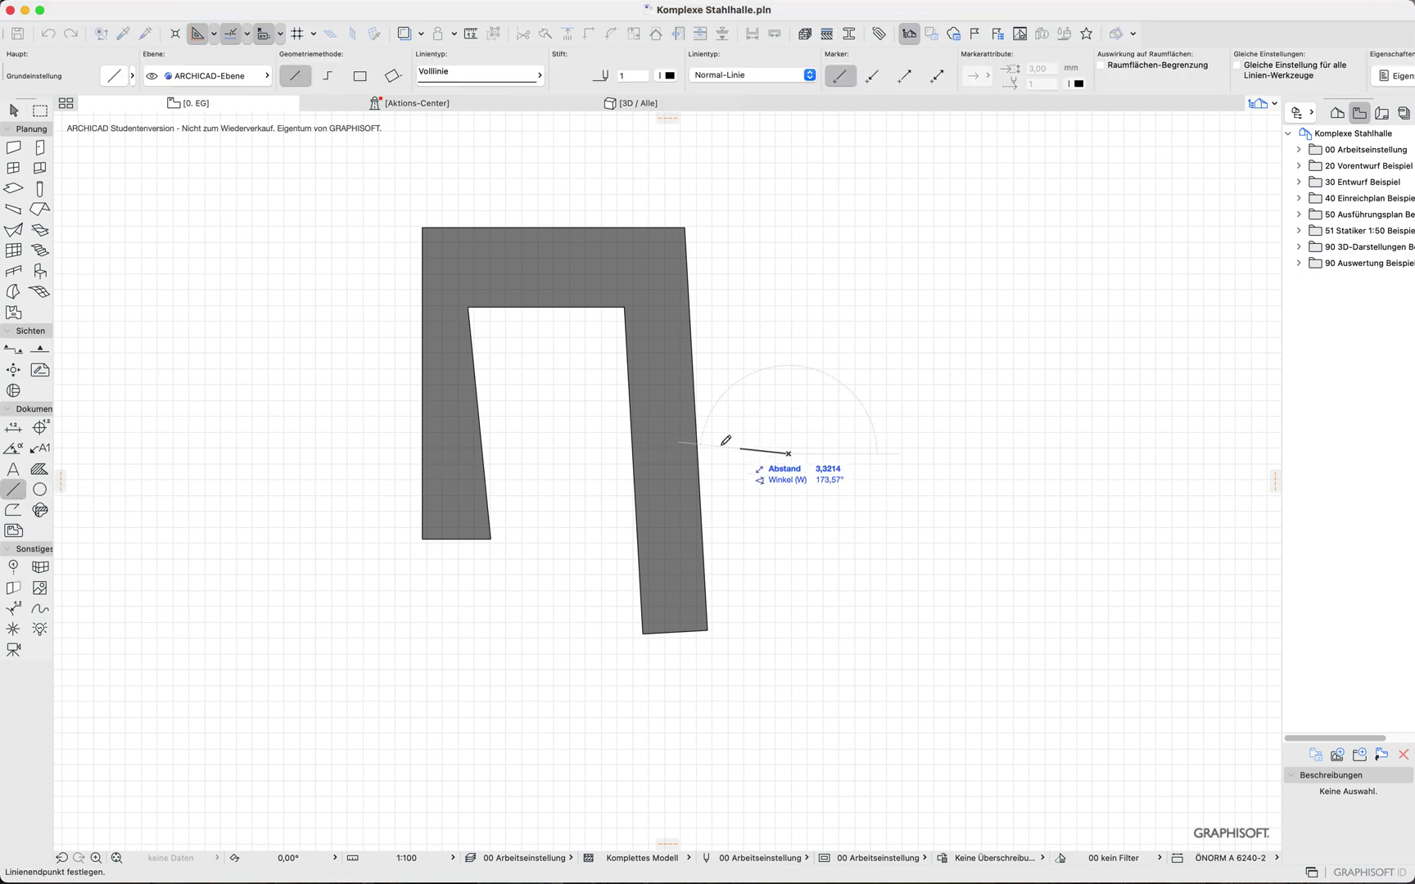
click(550, 413)
click(16, 114)
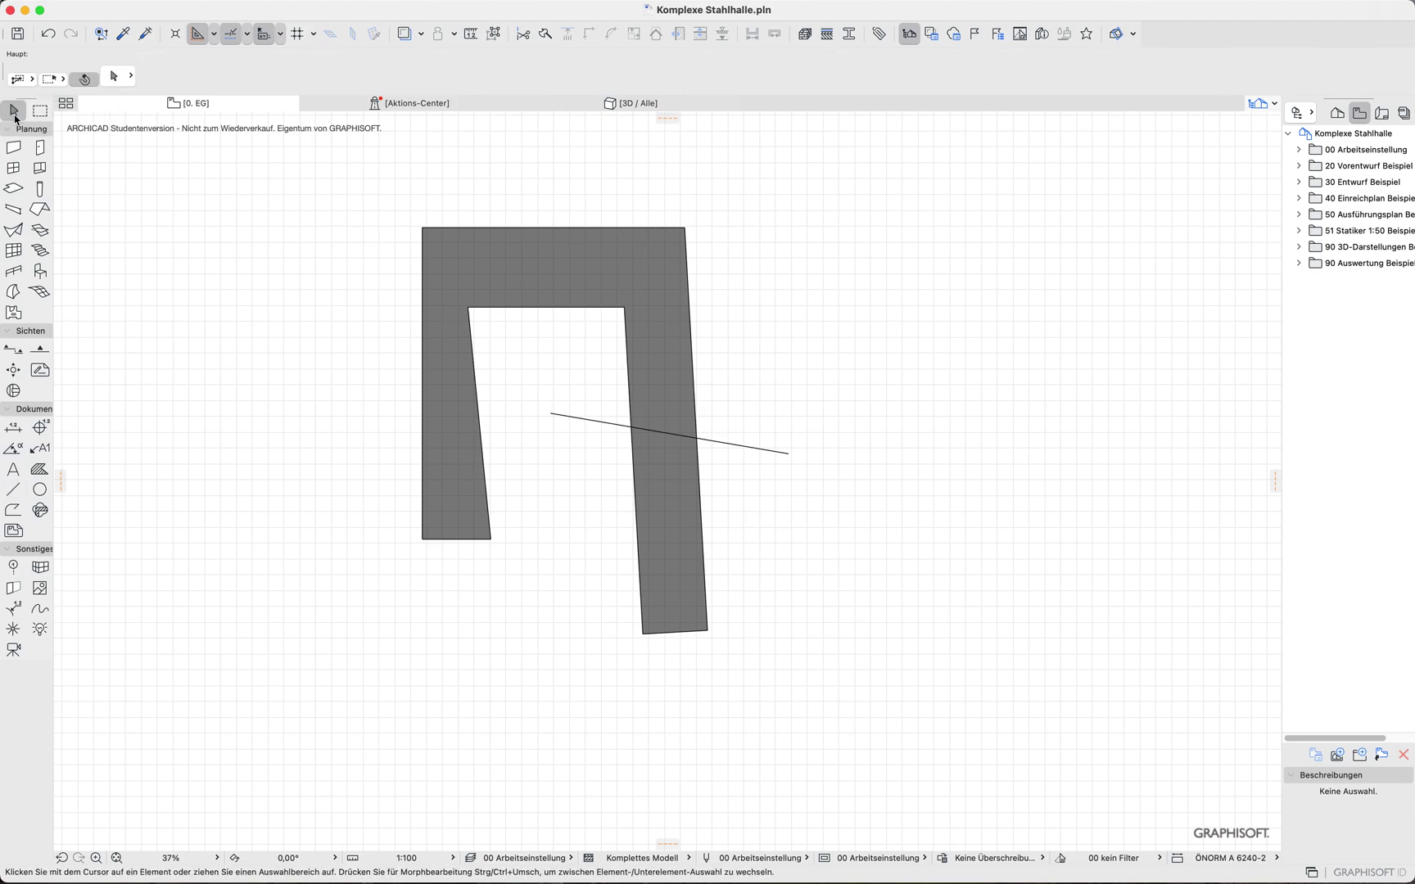
Split the grey U-shaped fill along the drawn line, keeping the upper side active
click(681, 334)
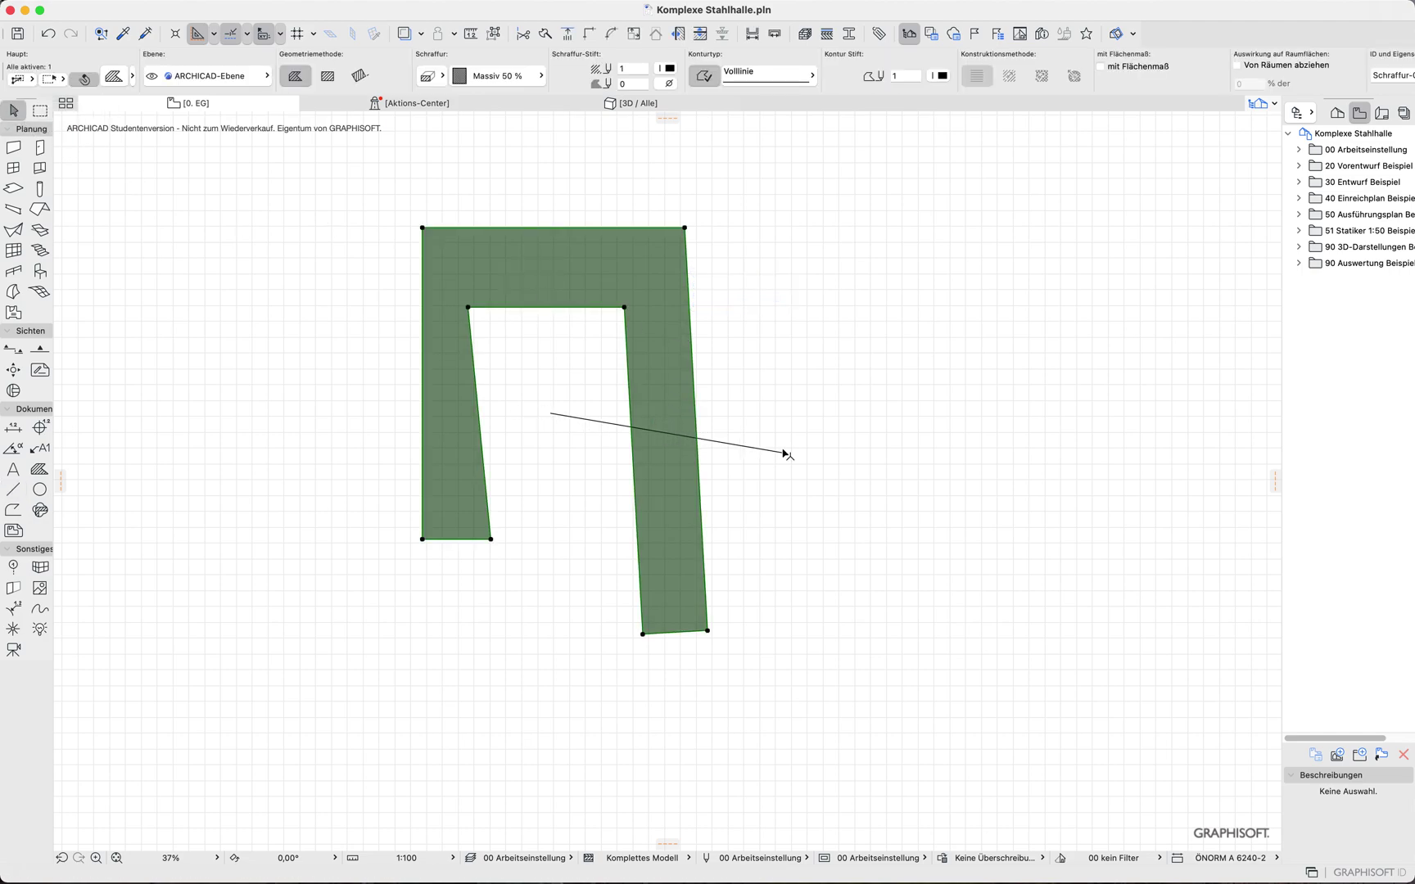
click(544, 37)
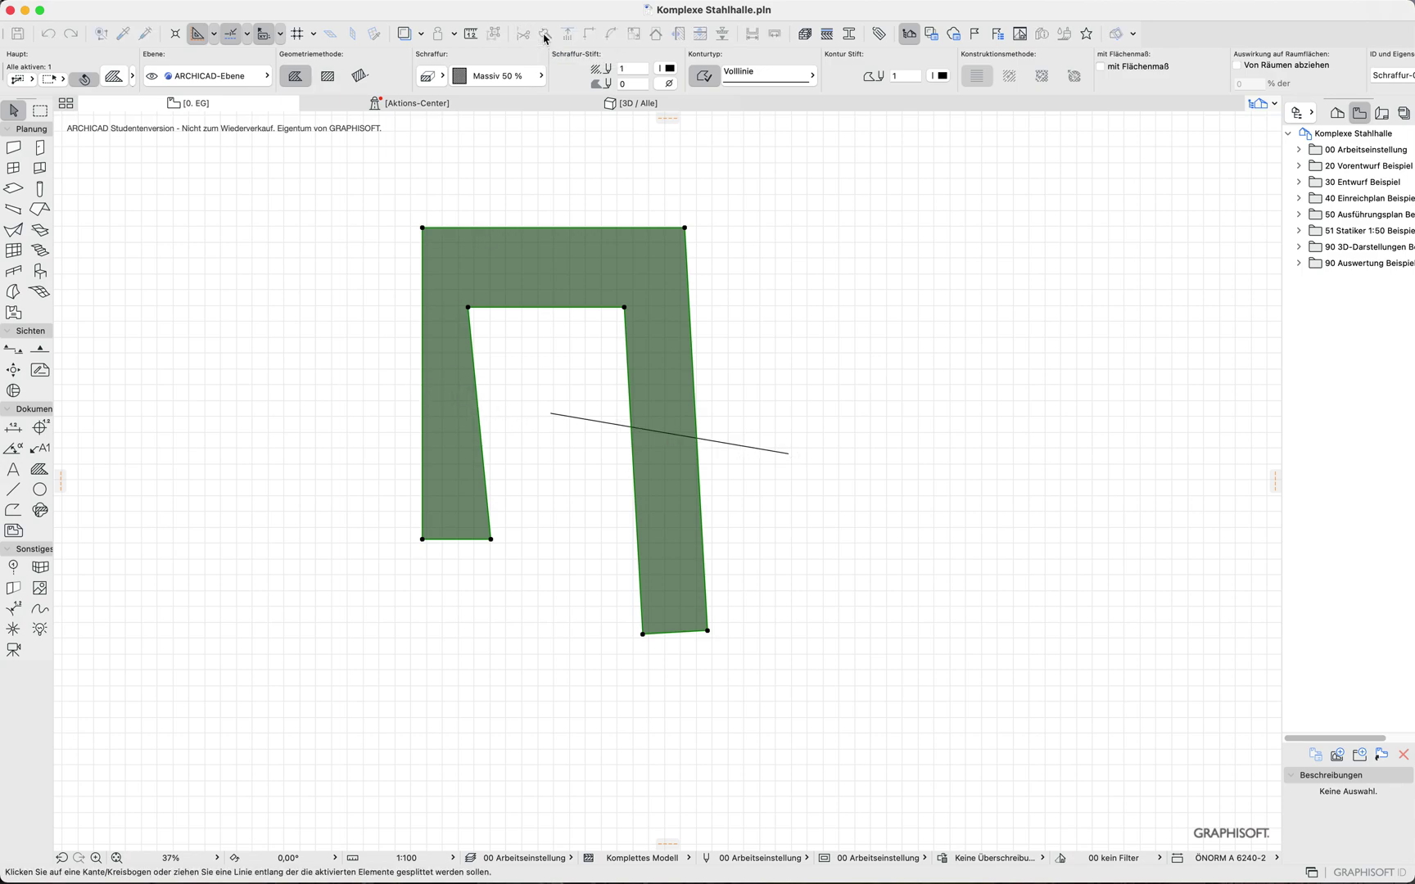
click(725, 445)
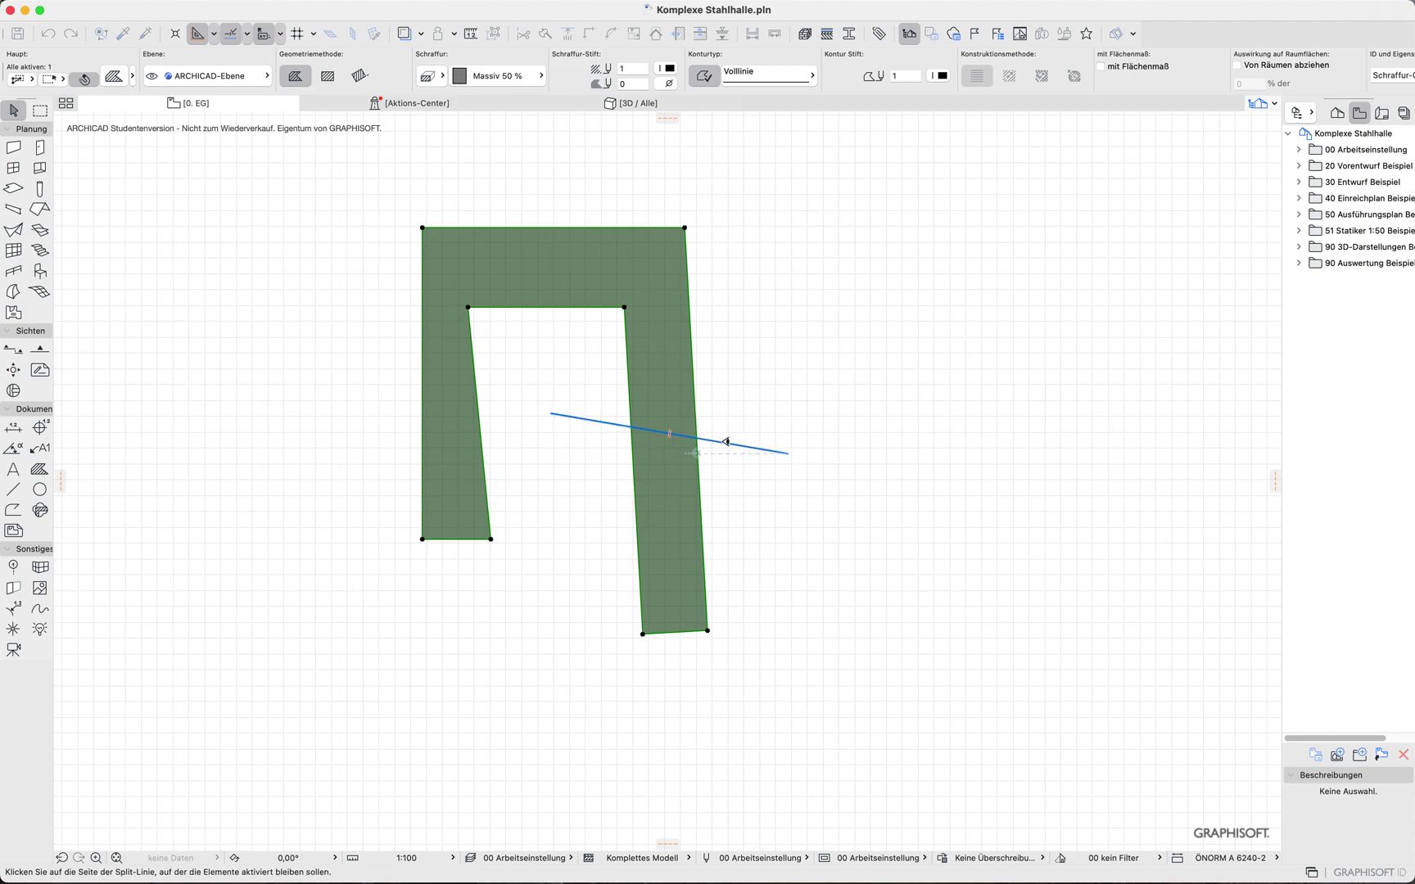
click(748, 346)
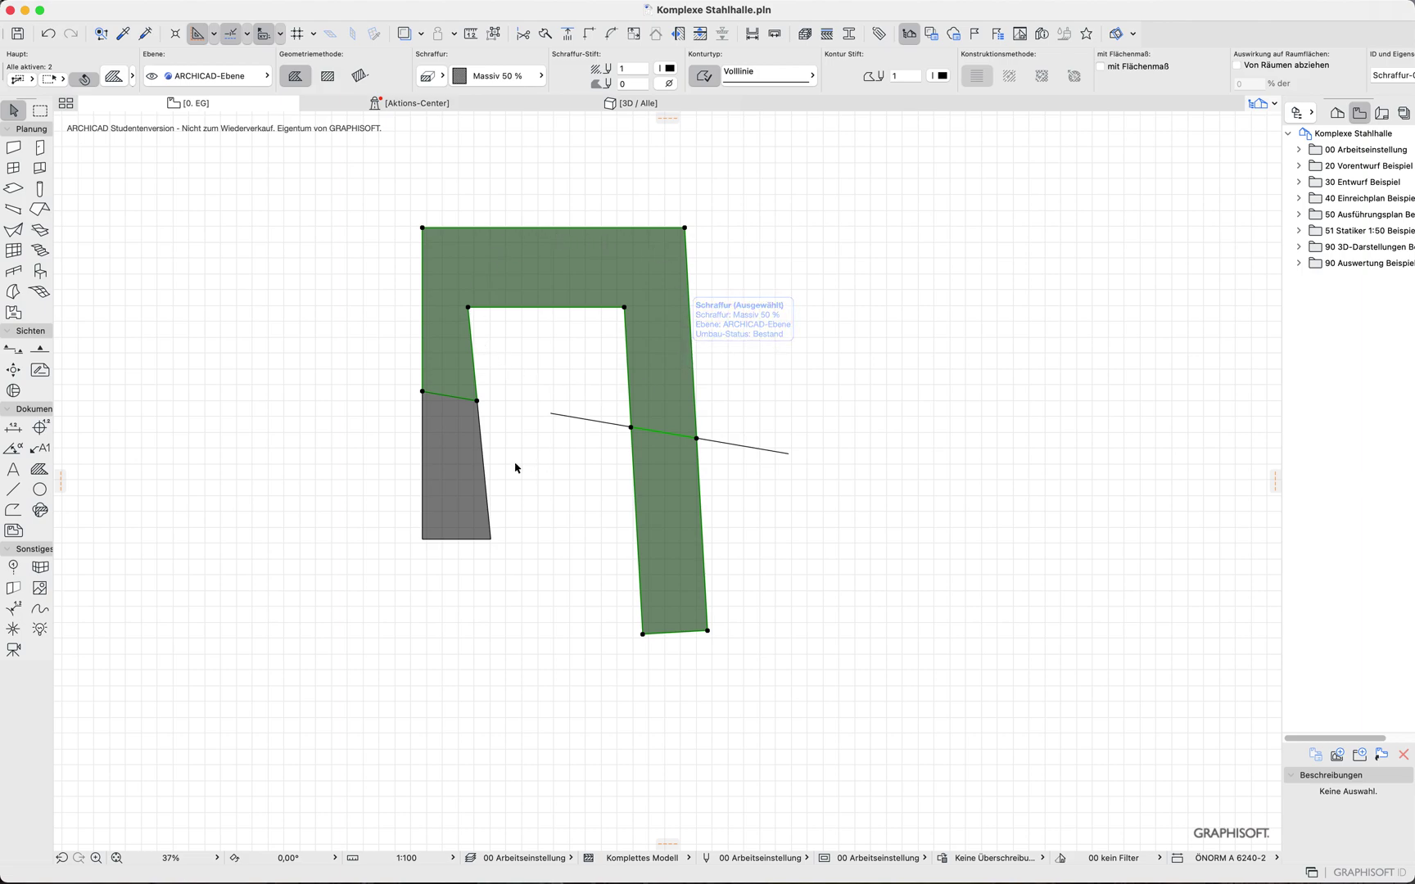
Check the lower-left and lower-right split pieces, then deselect
click(442, 469)
click(688, 537)
click(449, 481)
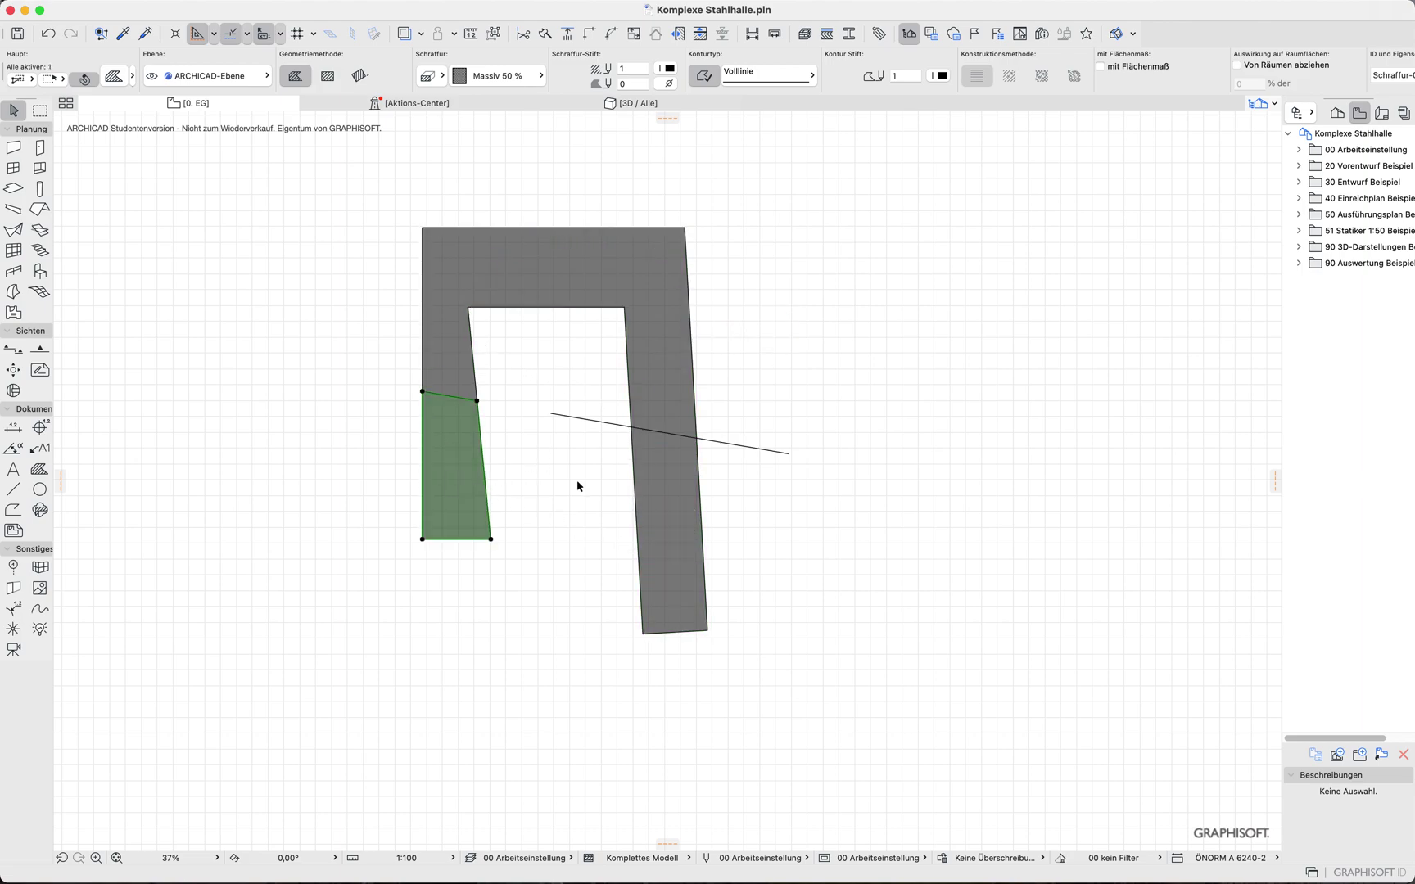
click(739, 497)
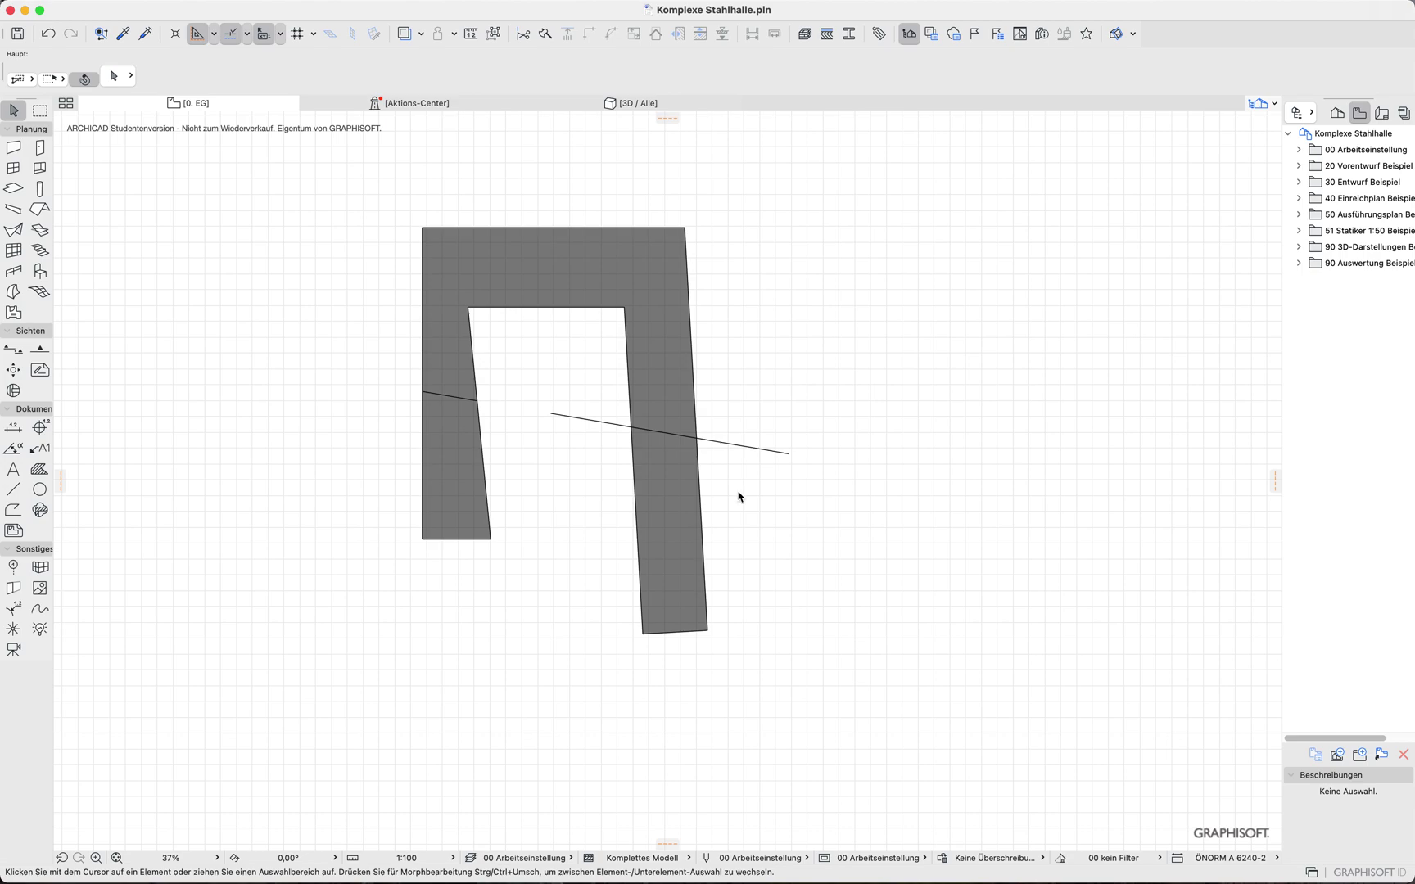
Undo the fill split and the crossing line, then deselect the fill
key(cmd+z)
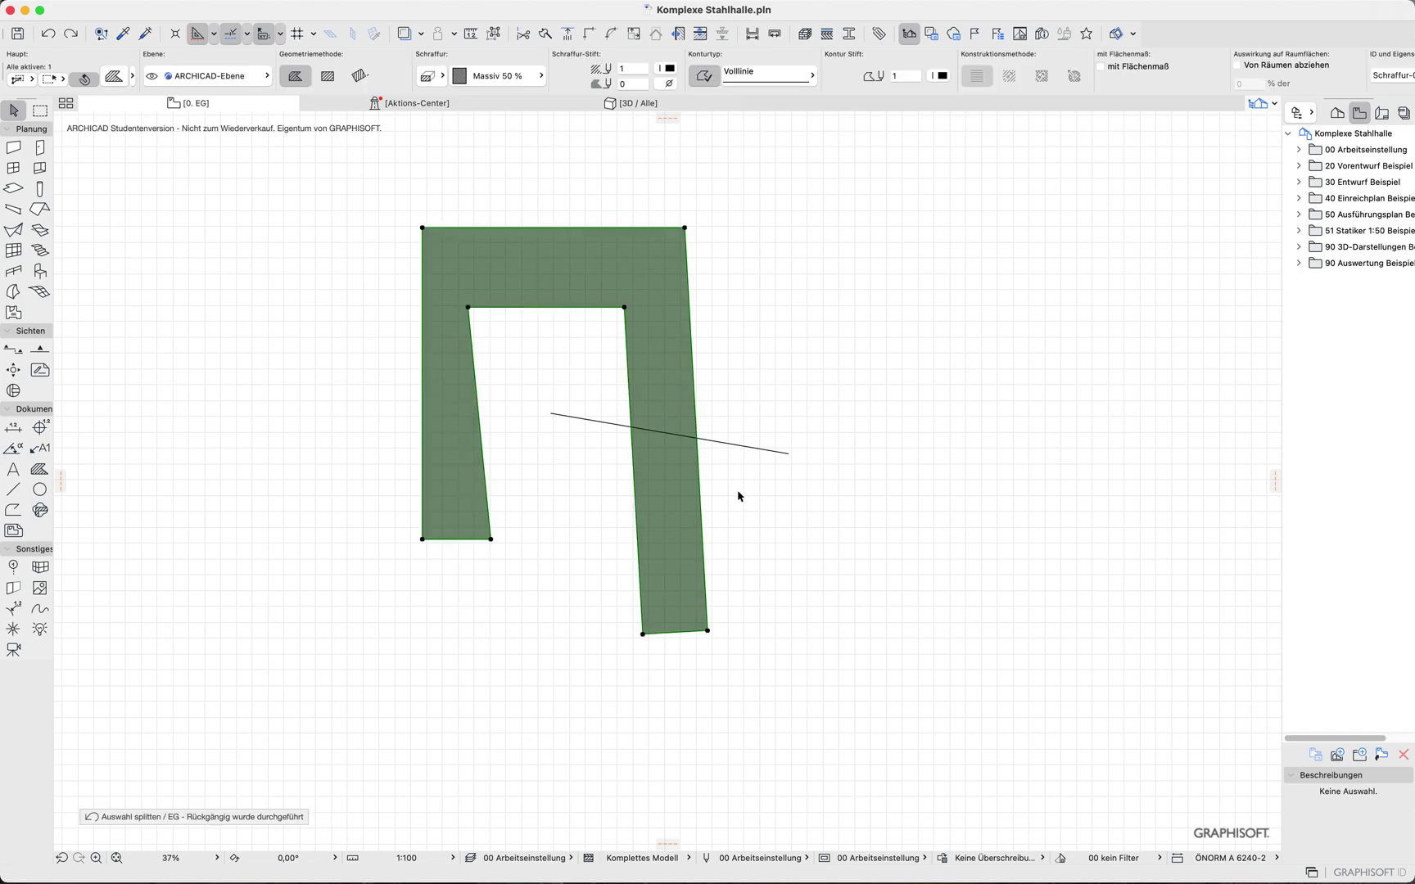
key(super+z)
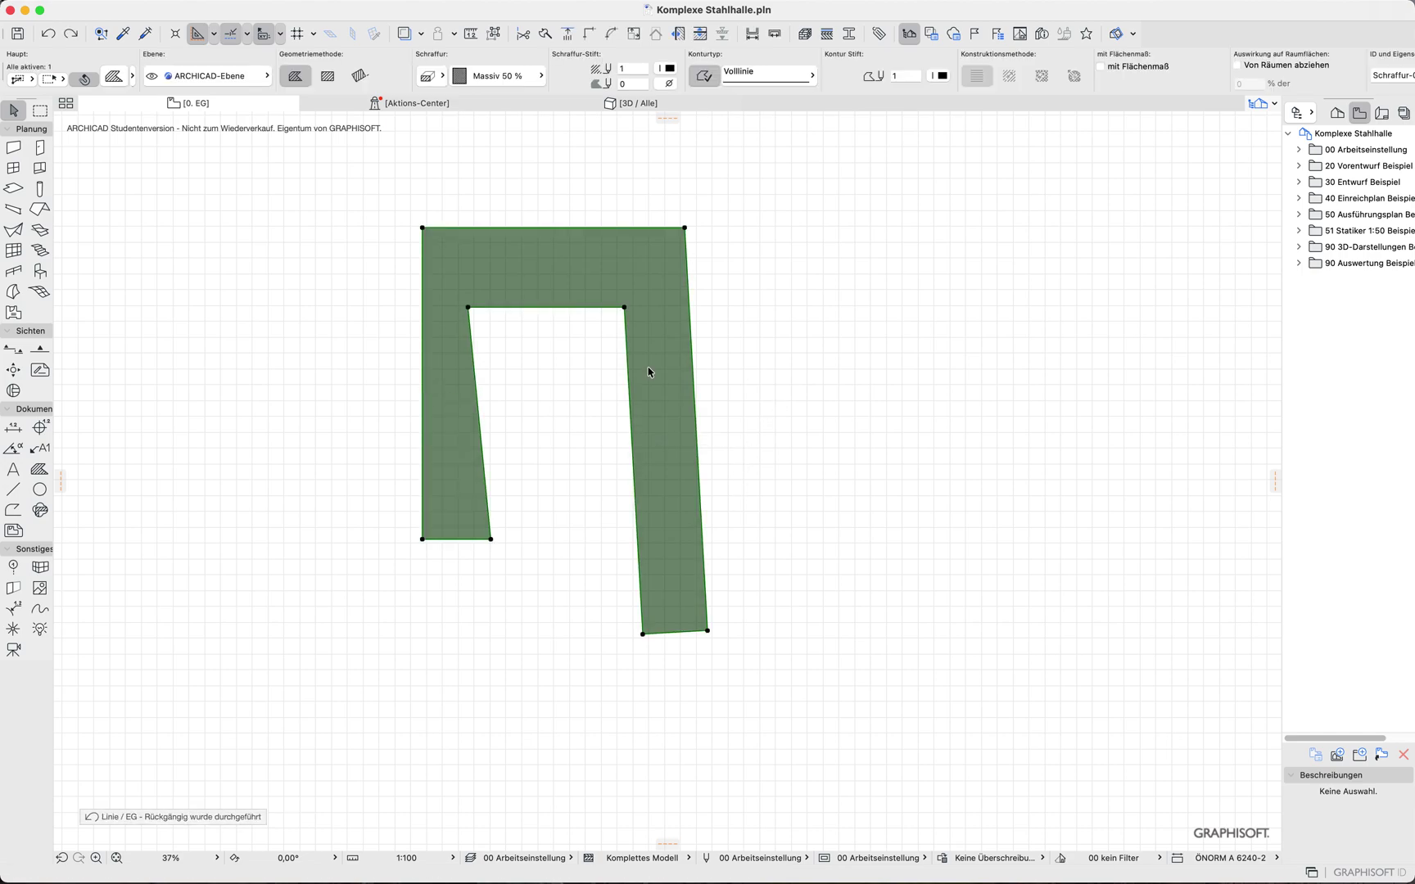
click(533, 424)
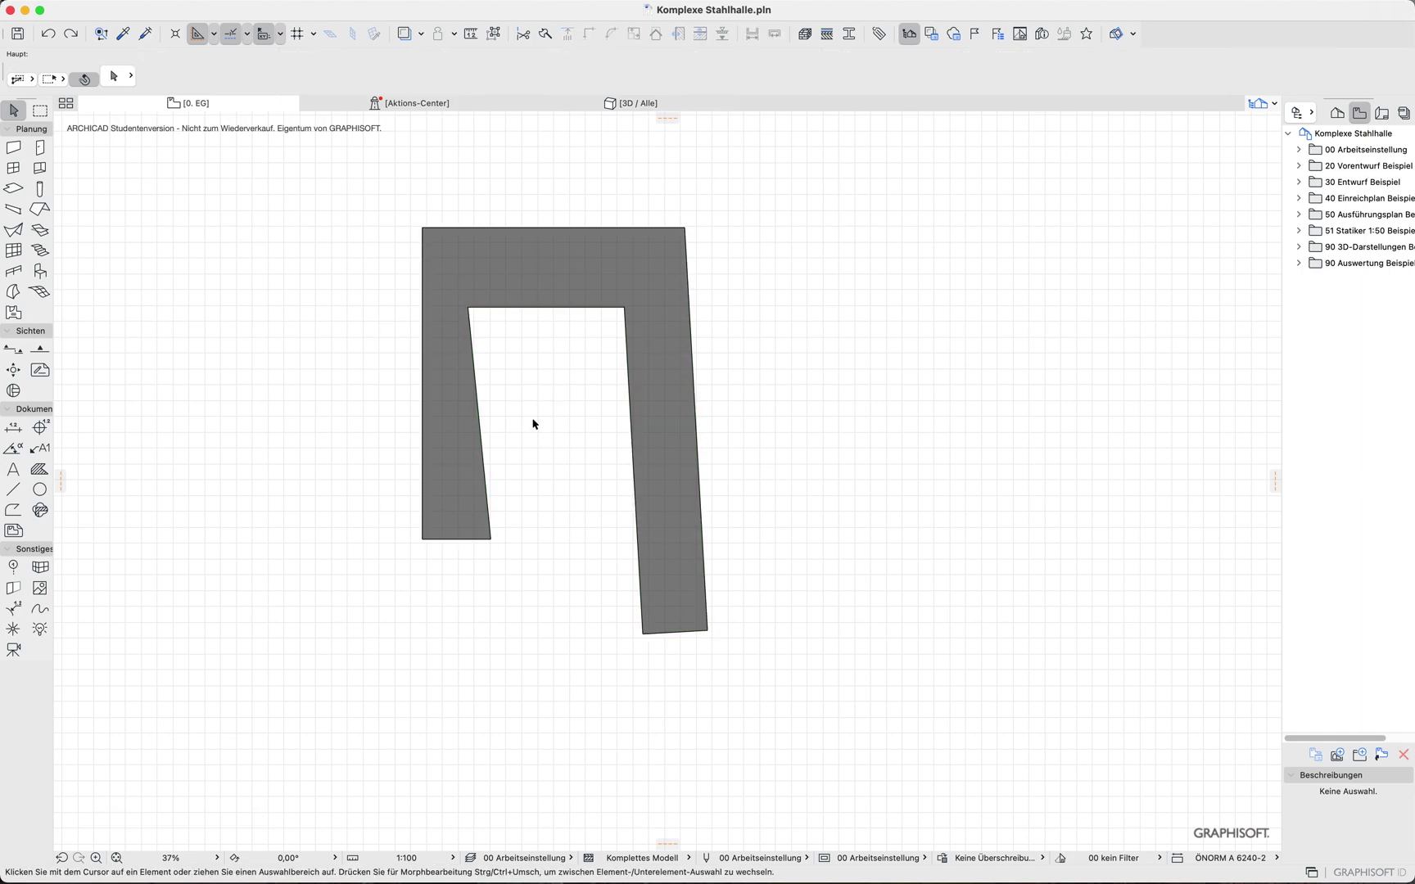
Draw a new, shorter straight line across the fill's right leg
click(14, 490)
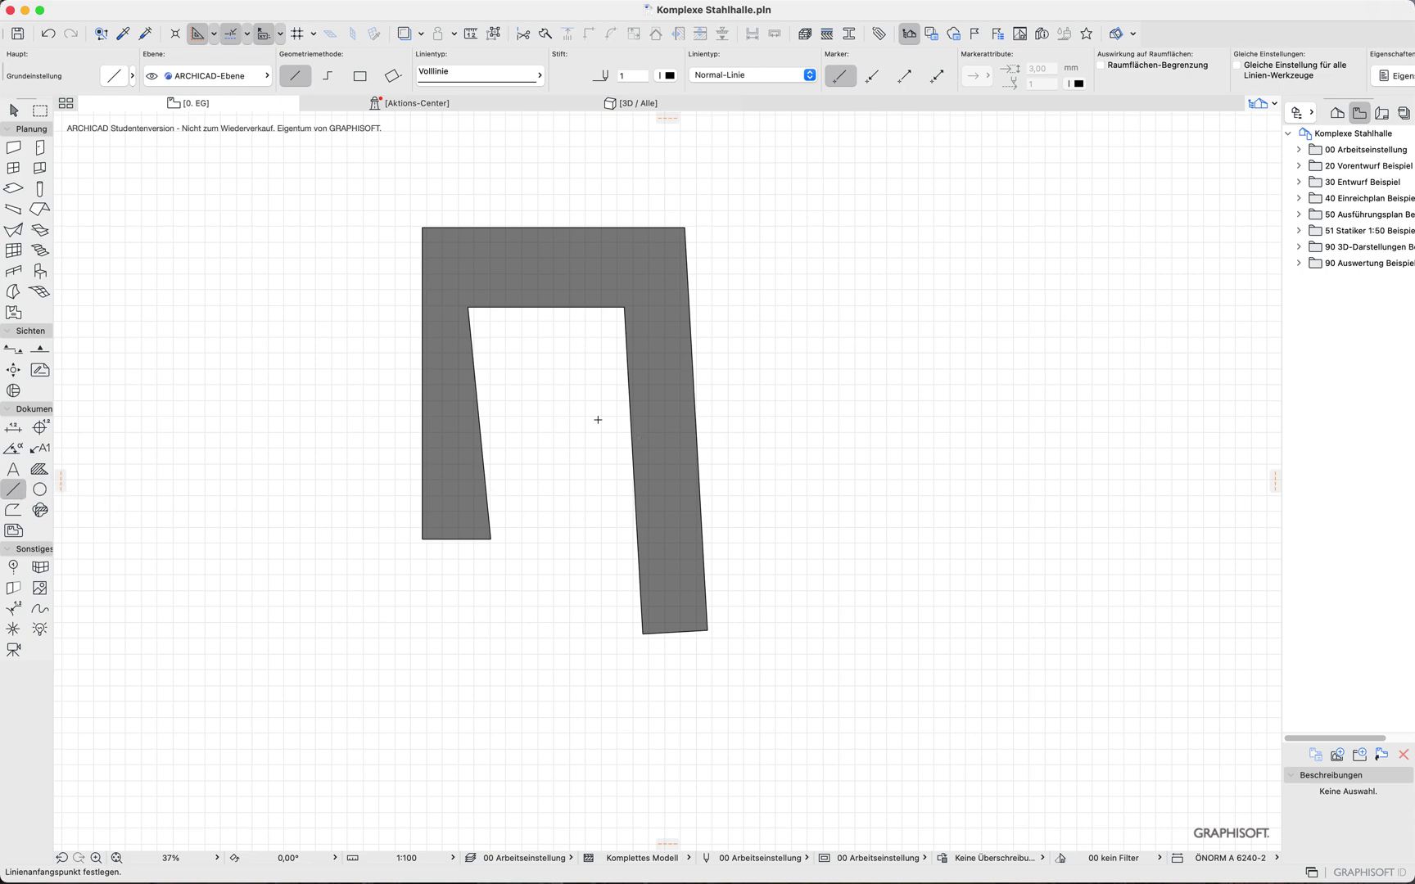
click(568, 415)
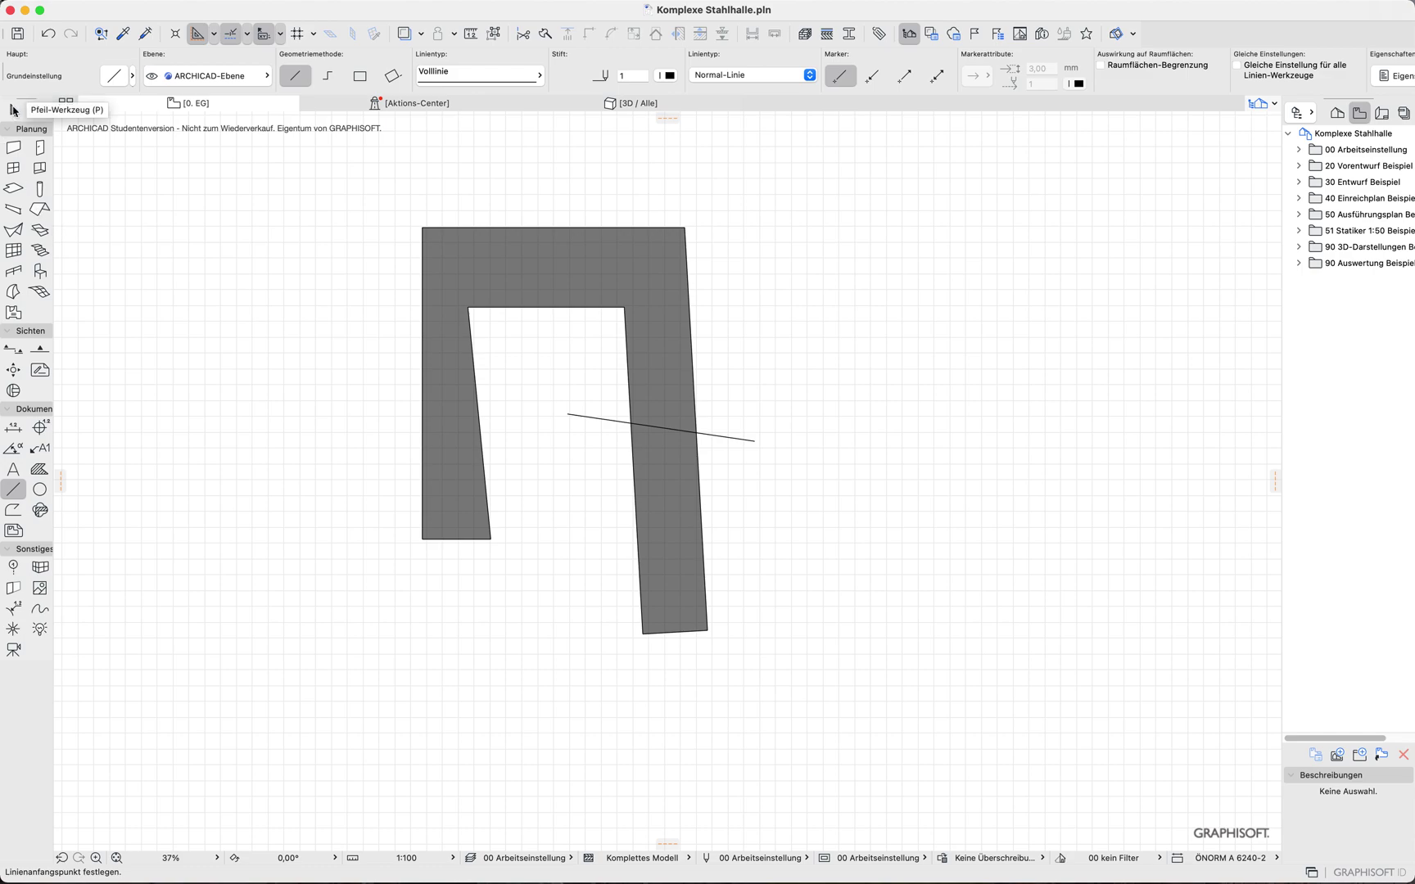
click(14, 112)
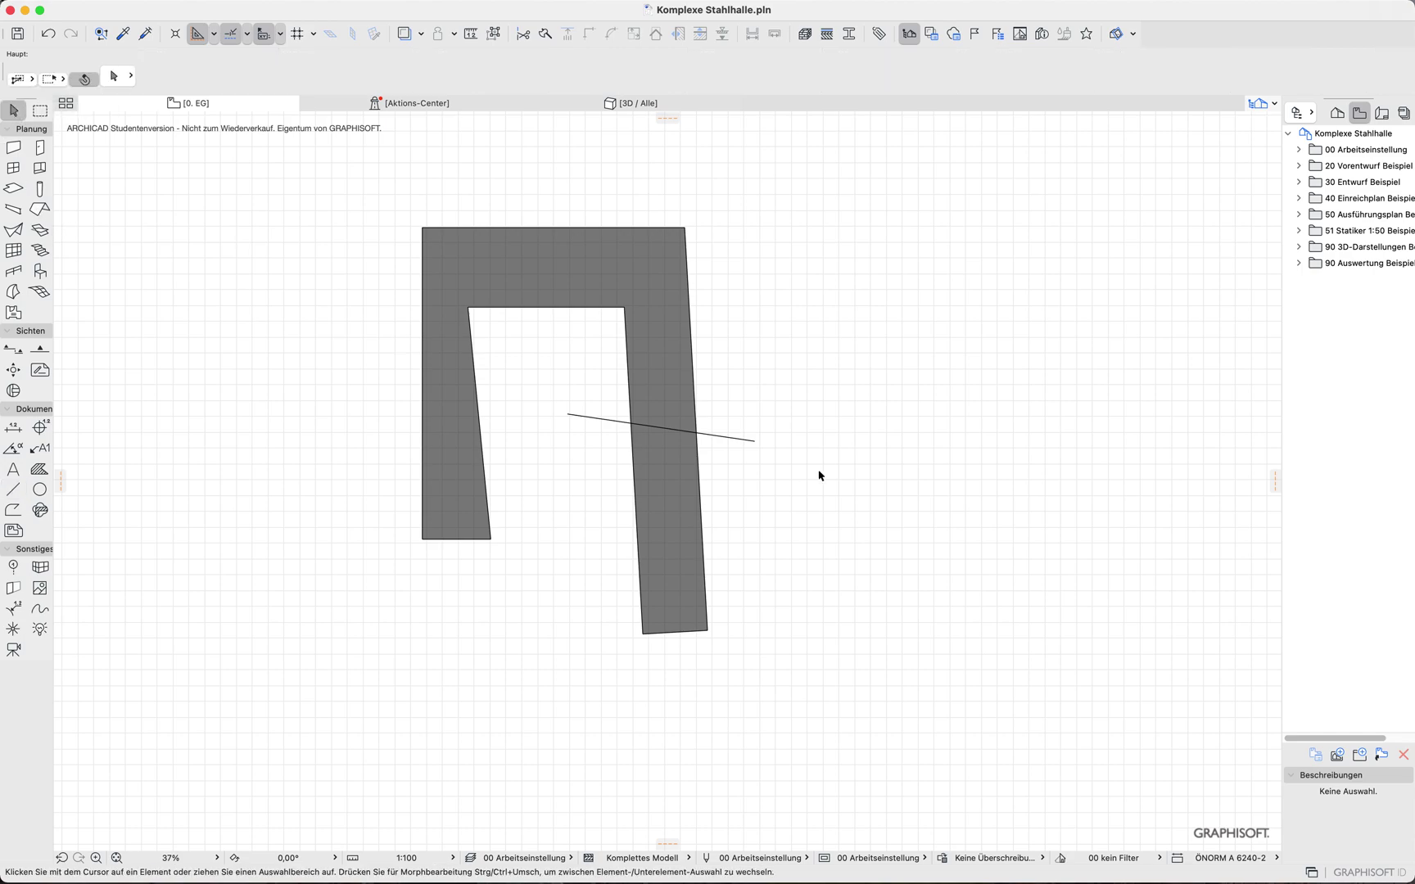
click(40, 469)
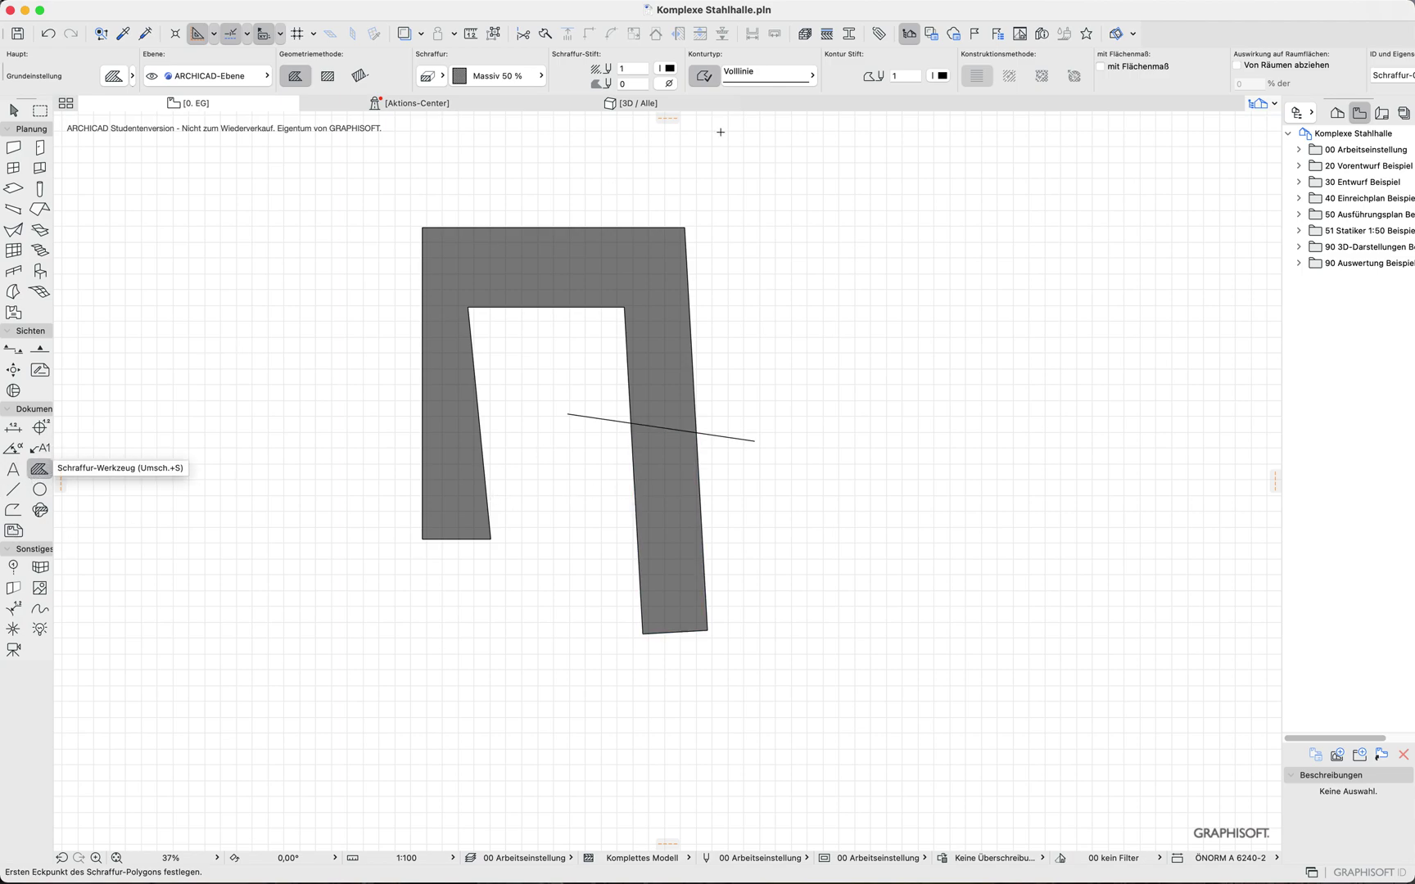
Place a red background fill in the right leg below the line, then select the fills
click(671, 82)
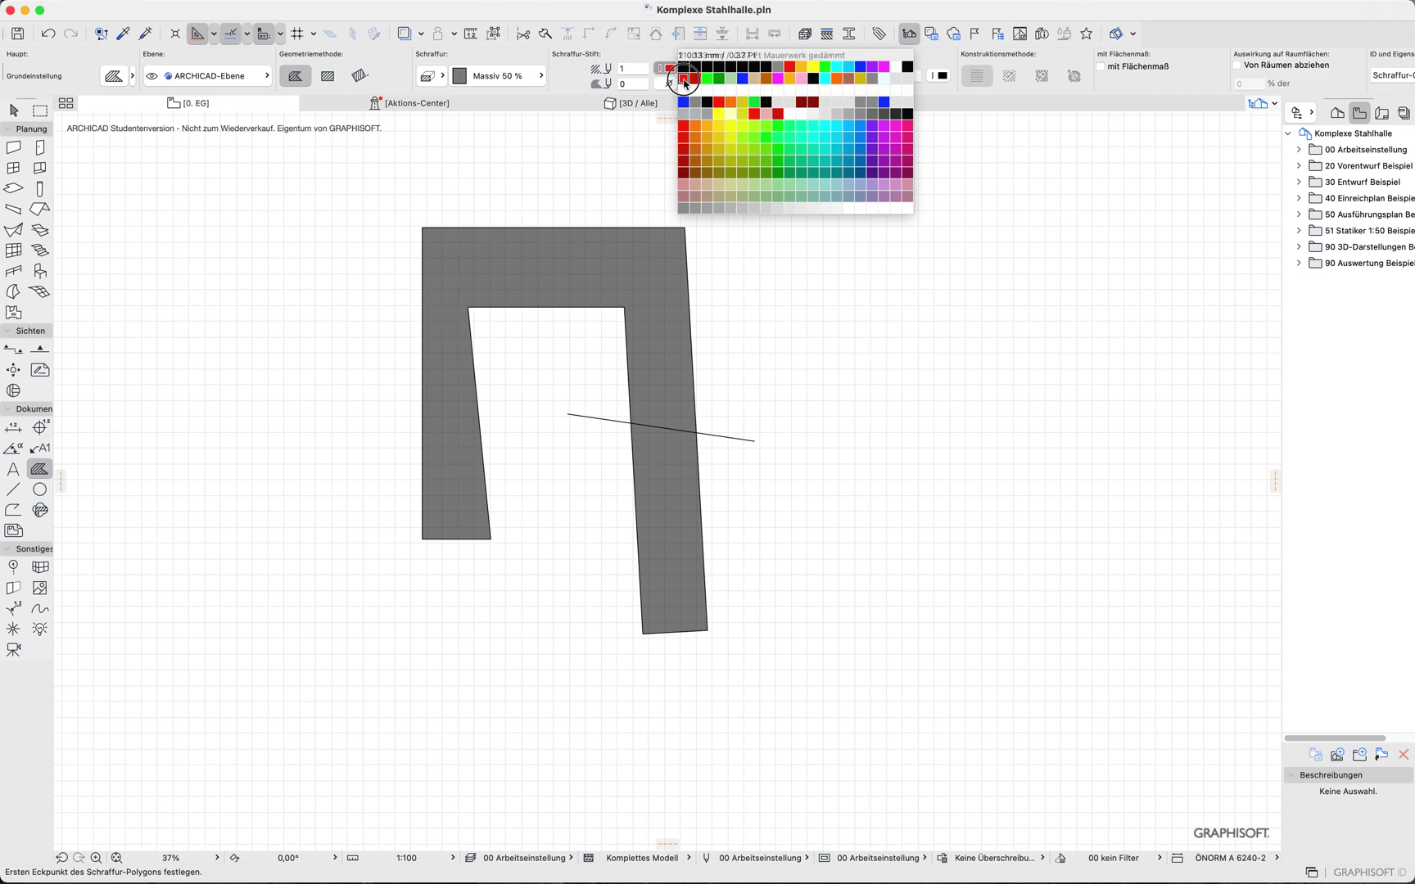
click(685, 82)
click(667, 500)
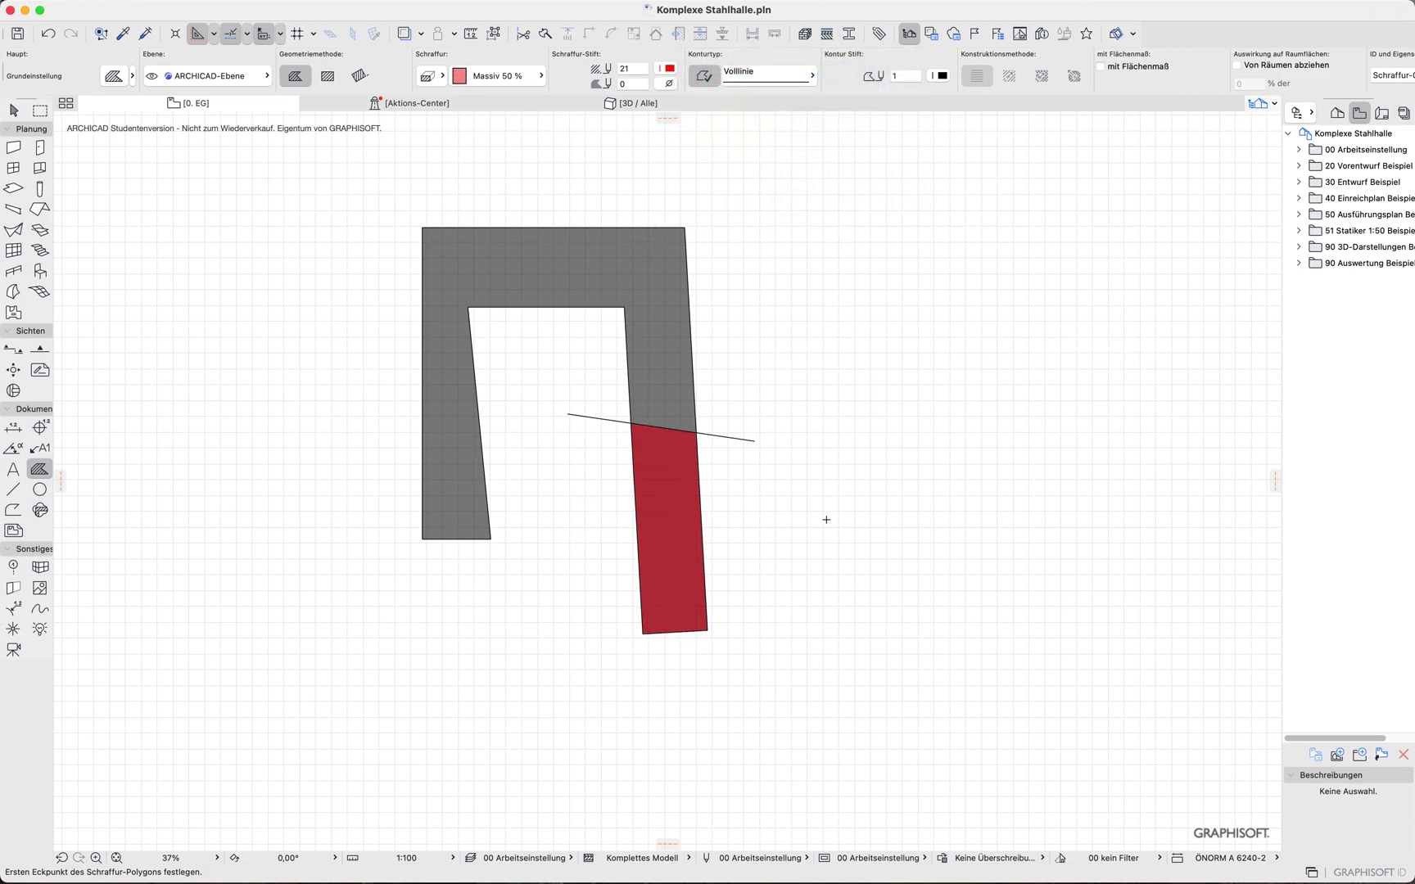
click(14, 111)
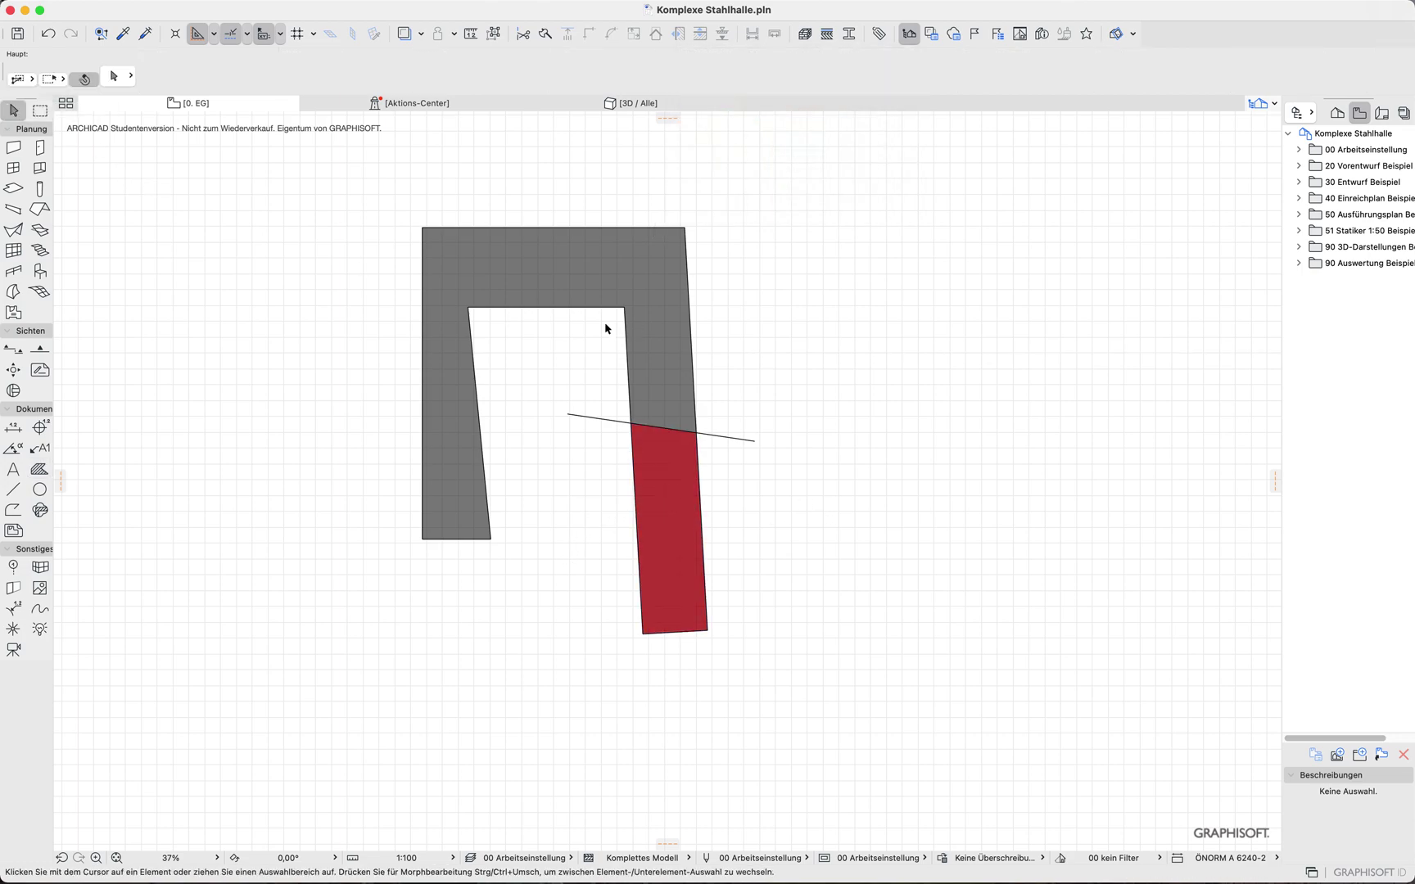
click(661, 311)
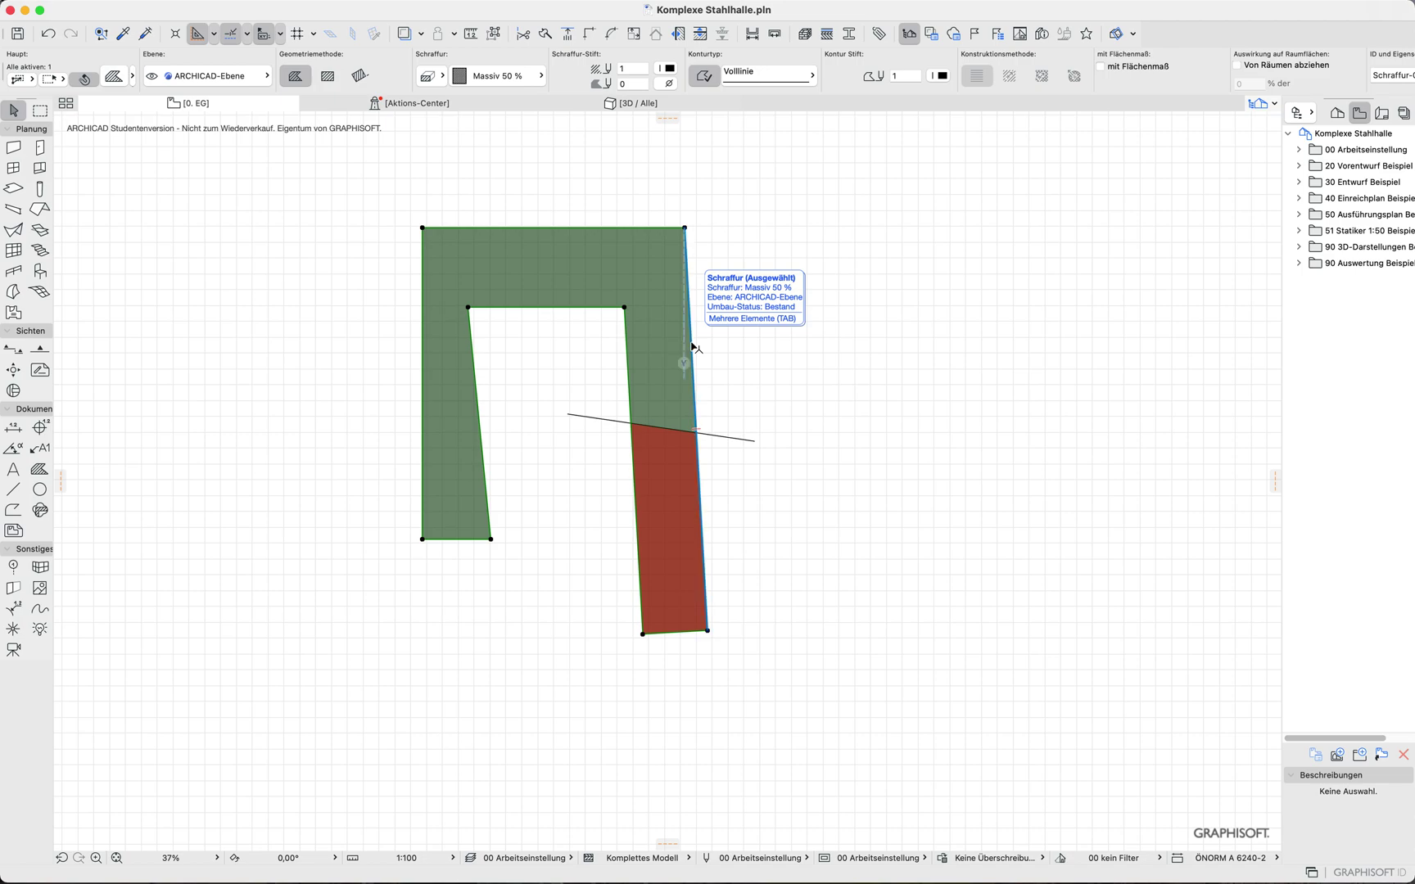
Subtract the red area from the grey fill using the pet palette
click(692, 348)
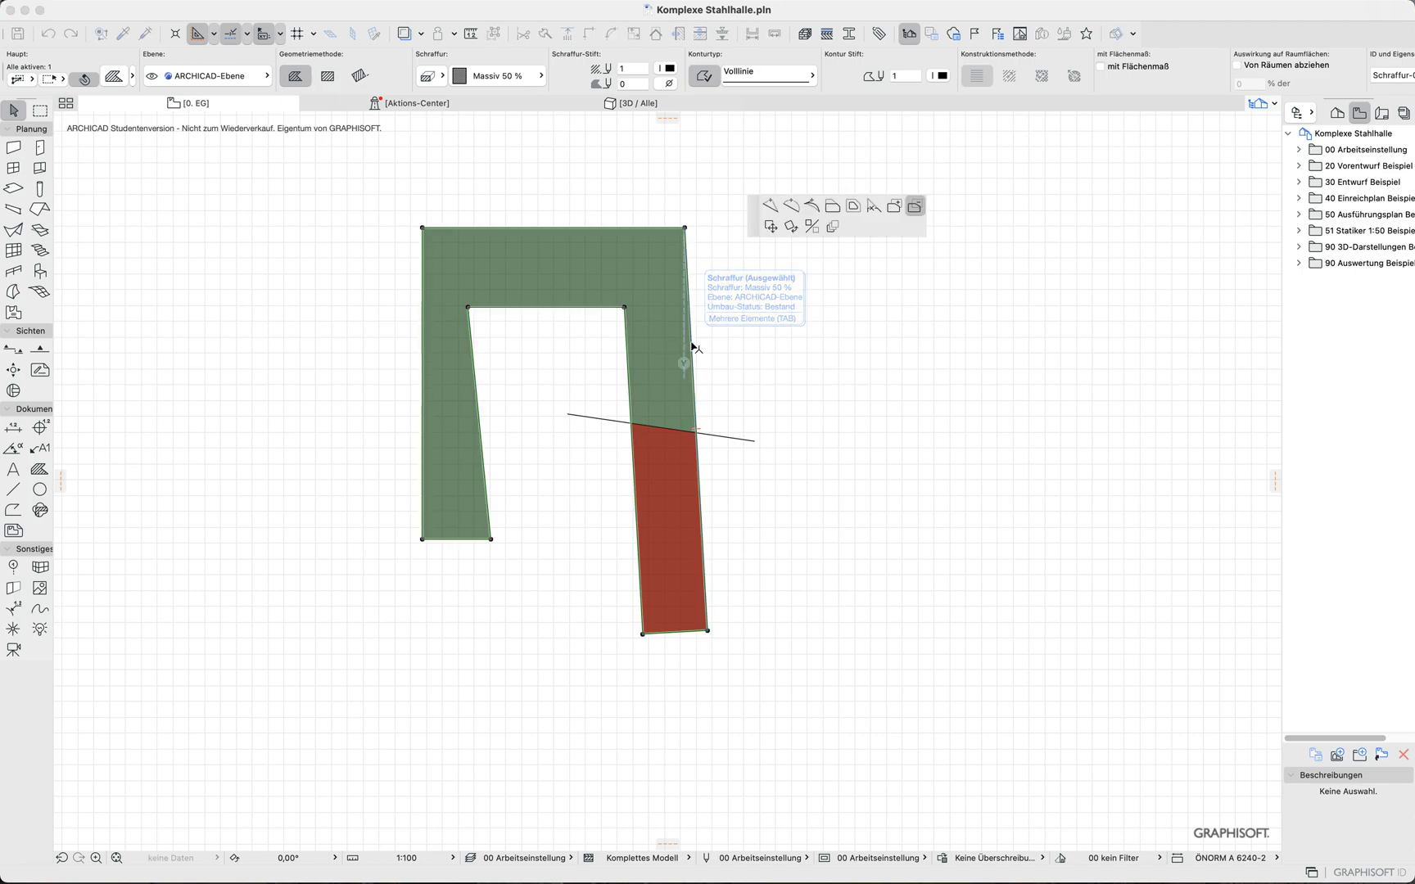
click(916, 210)
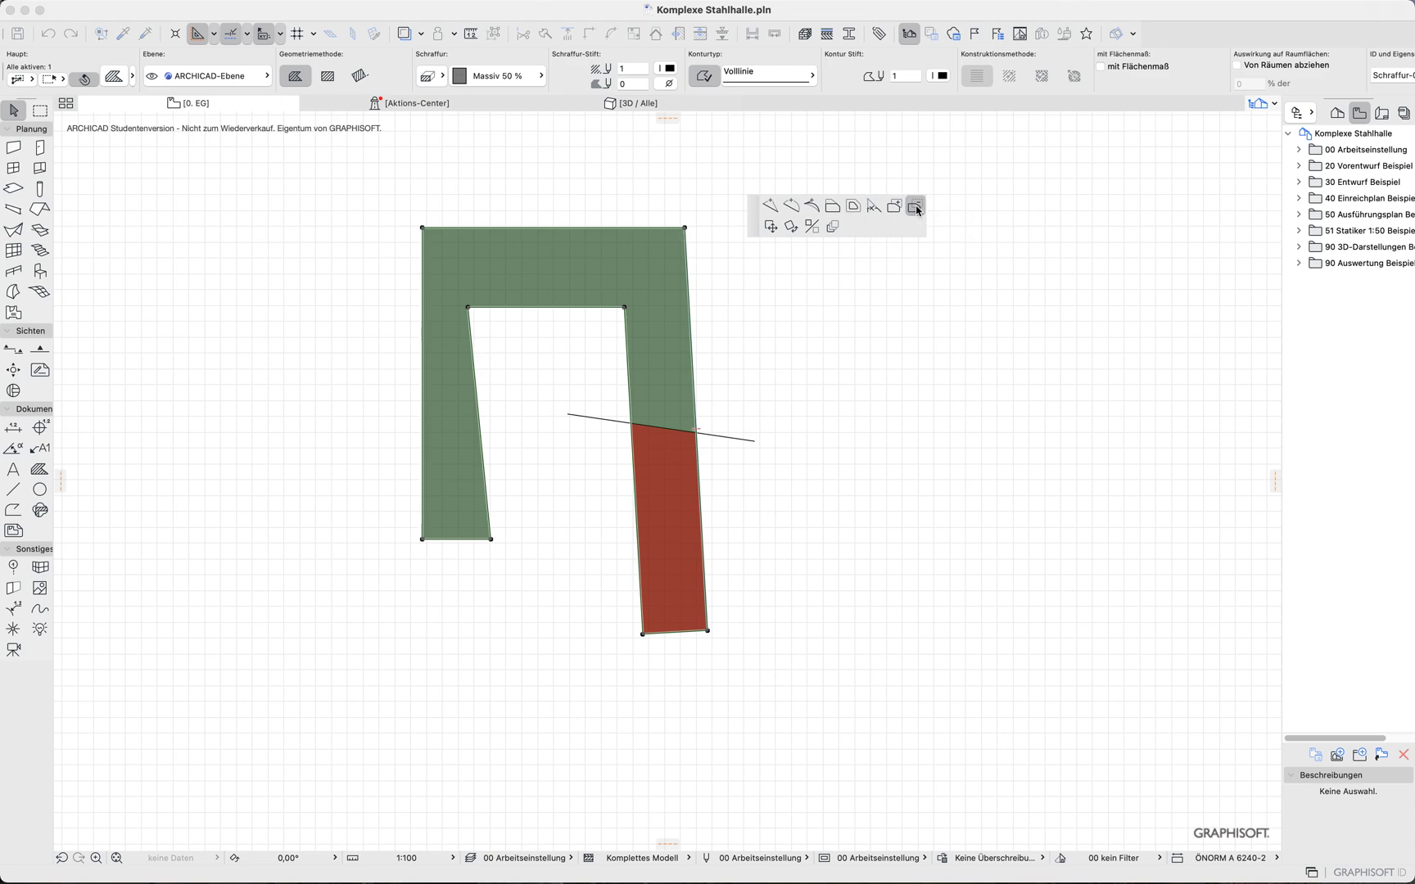
click(701, 534)
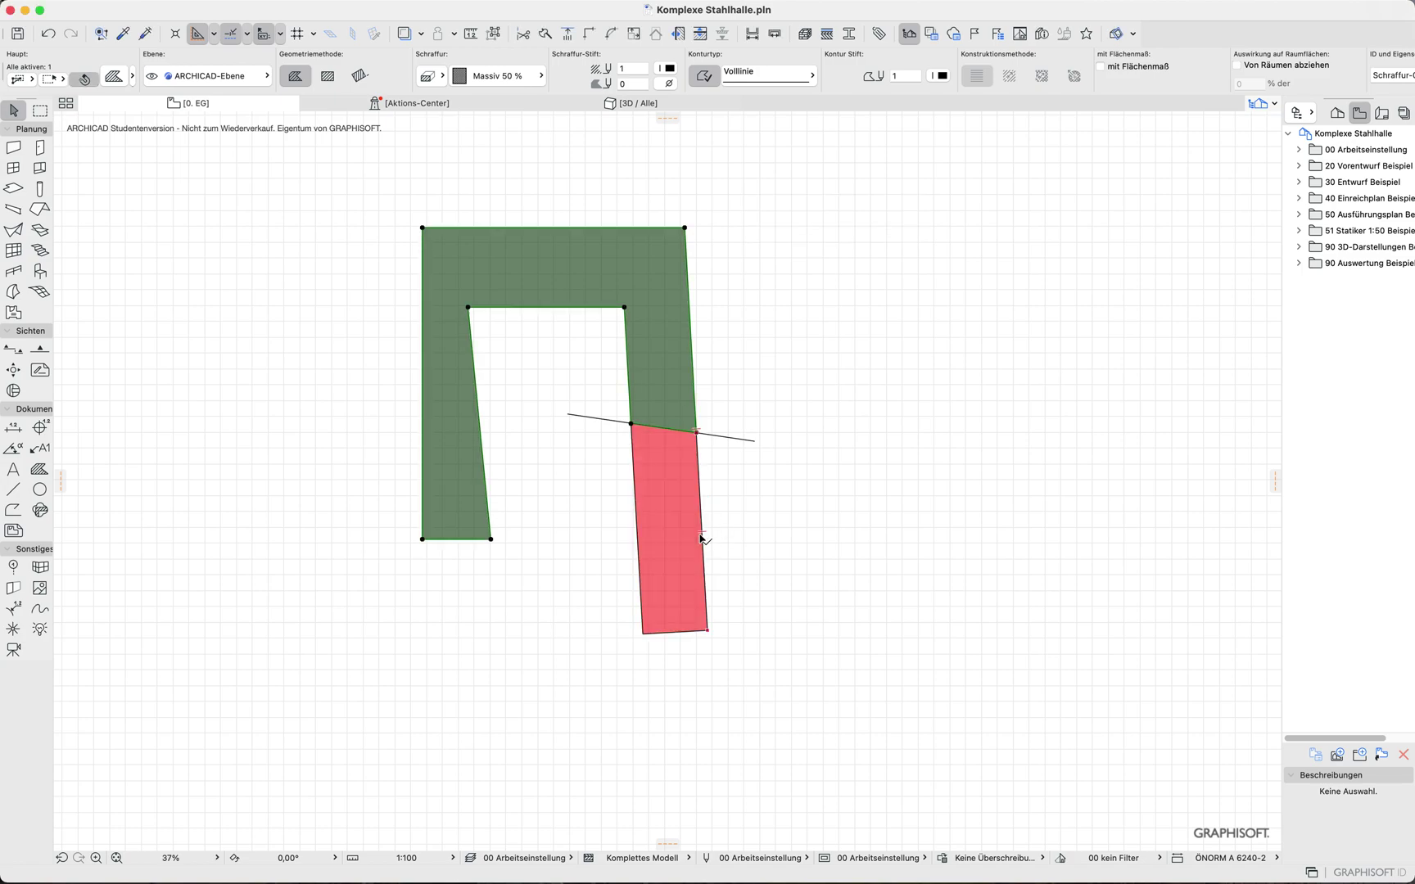
Reselect the grey U-shaped fill and undo the straight-line cut
click(836, 532)
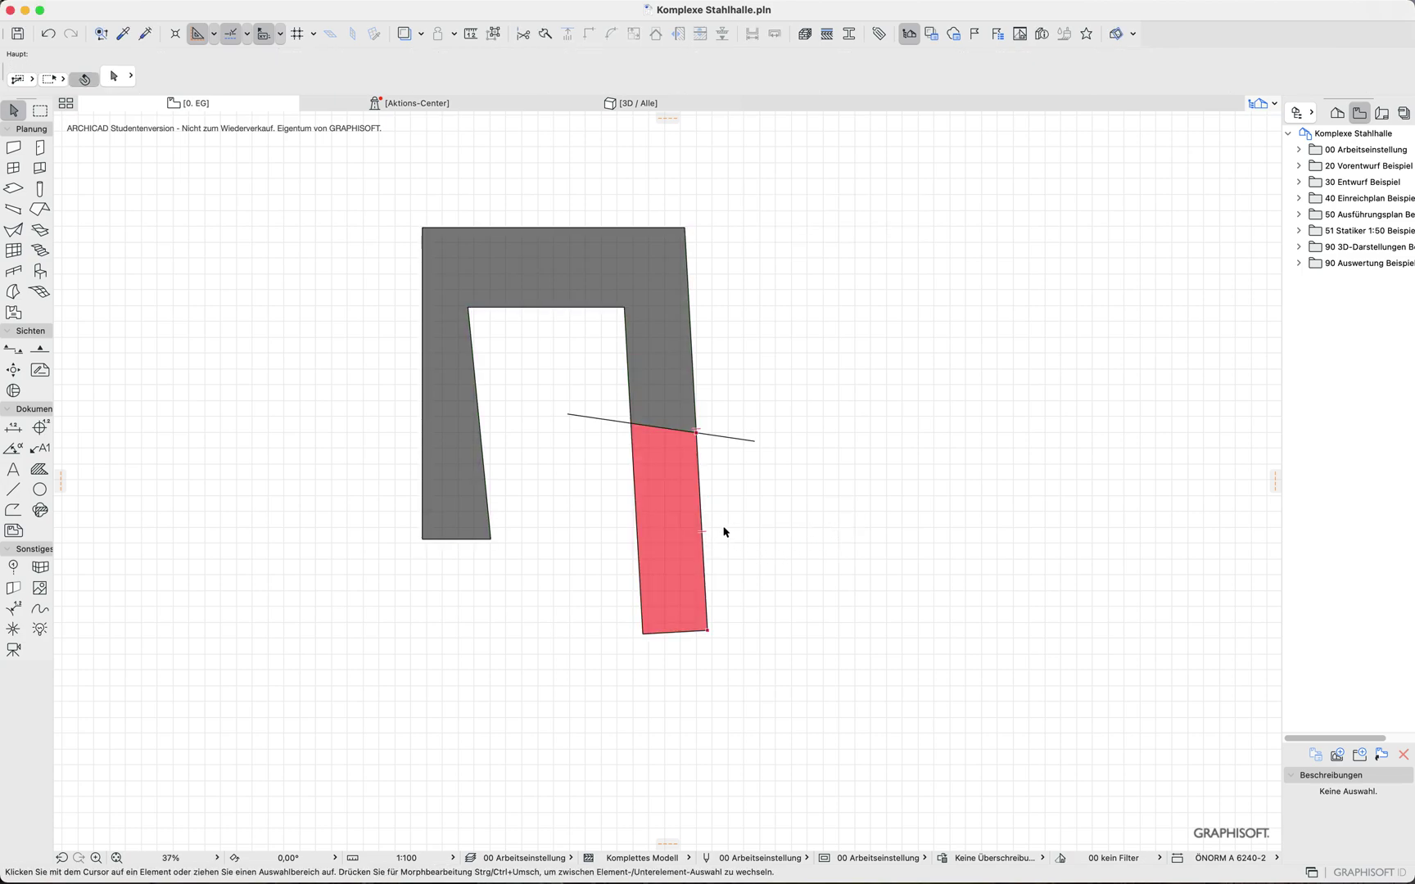
click(702, 513)
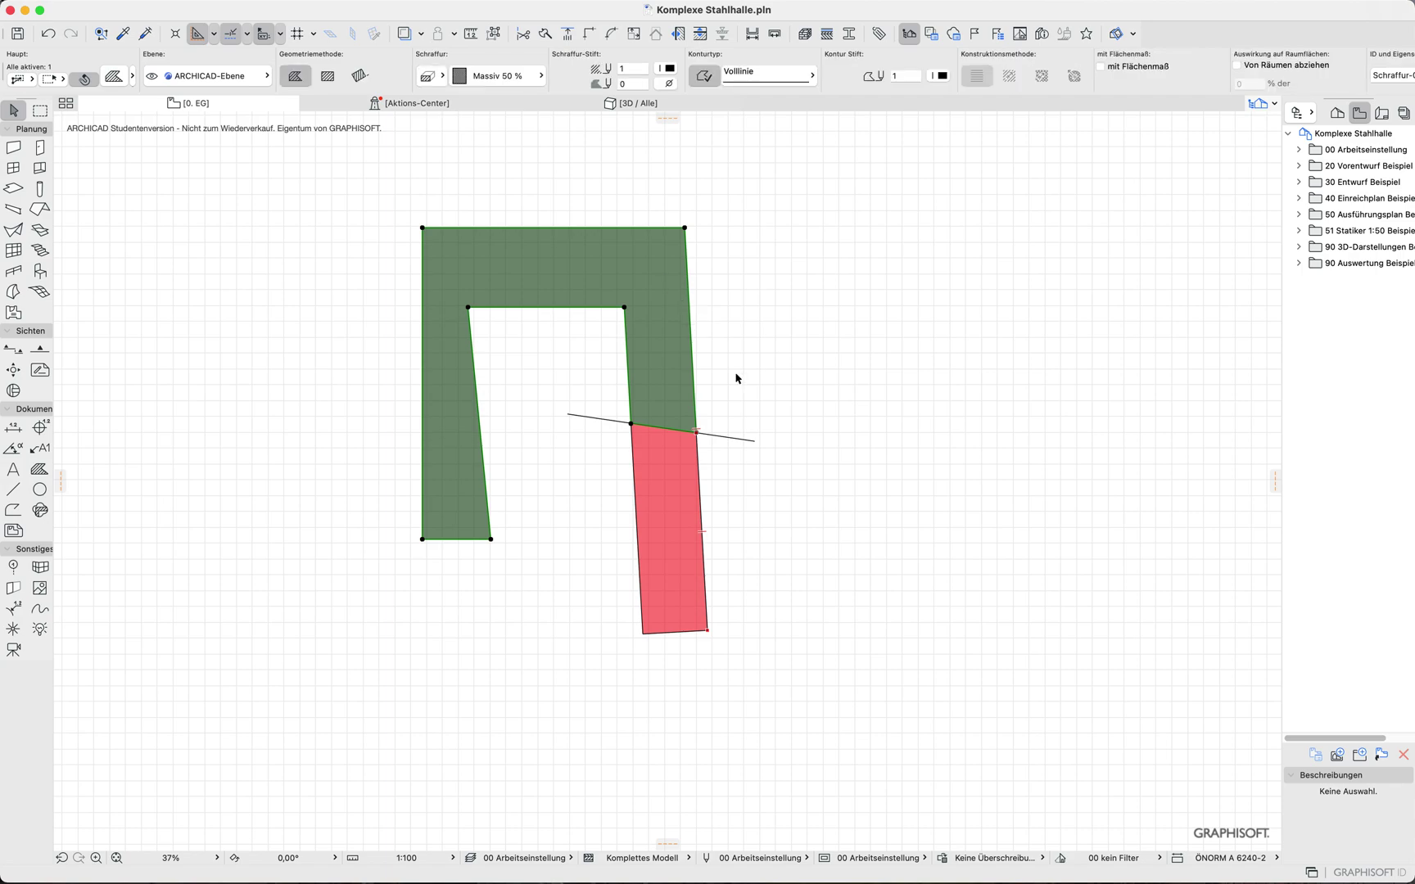
click(685, 502)
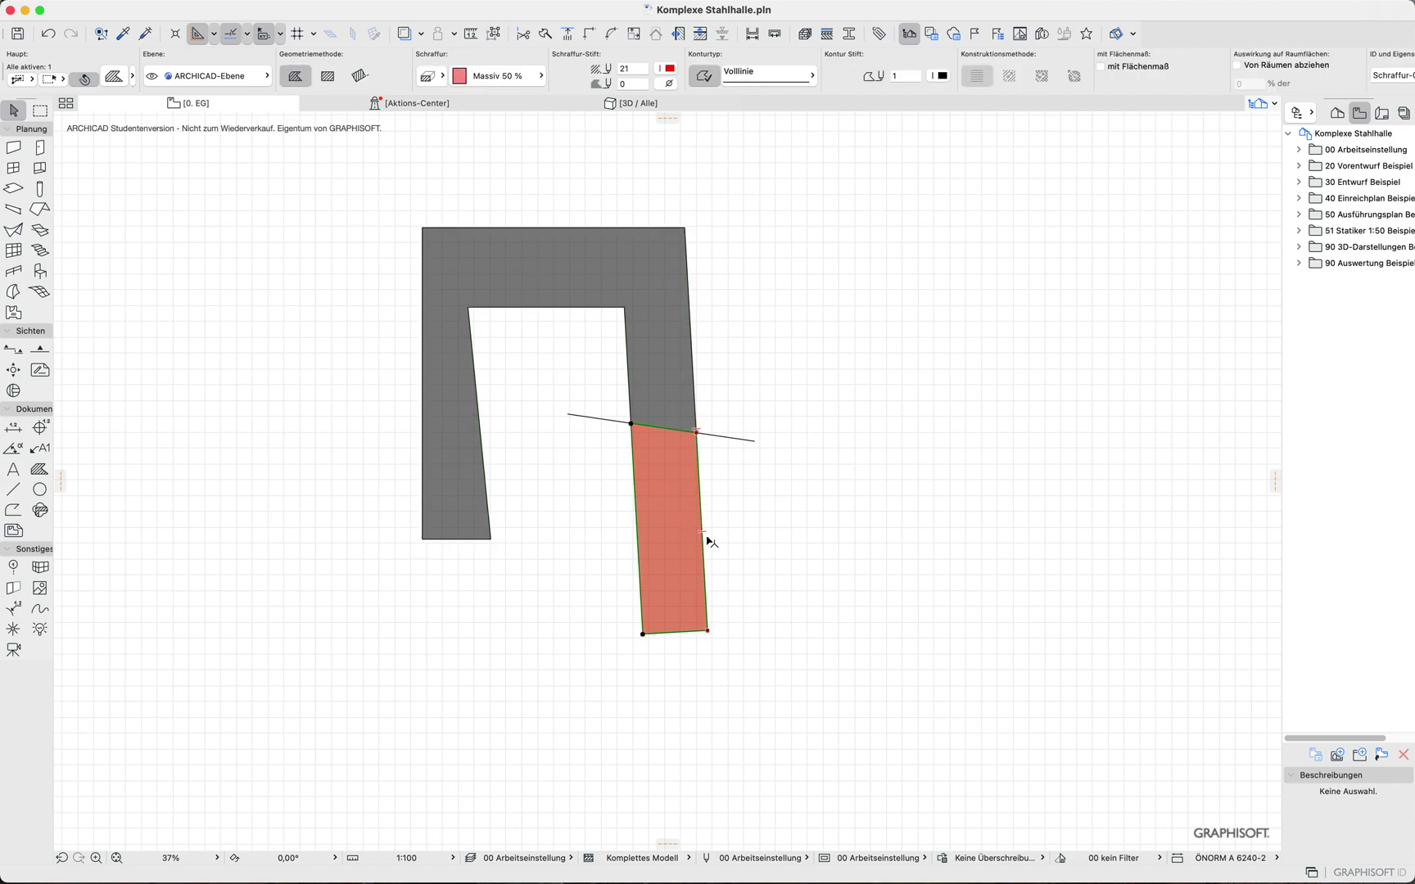
click(676, 312)
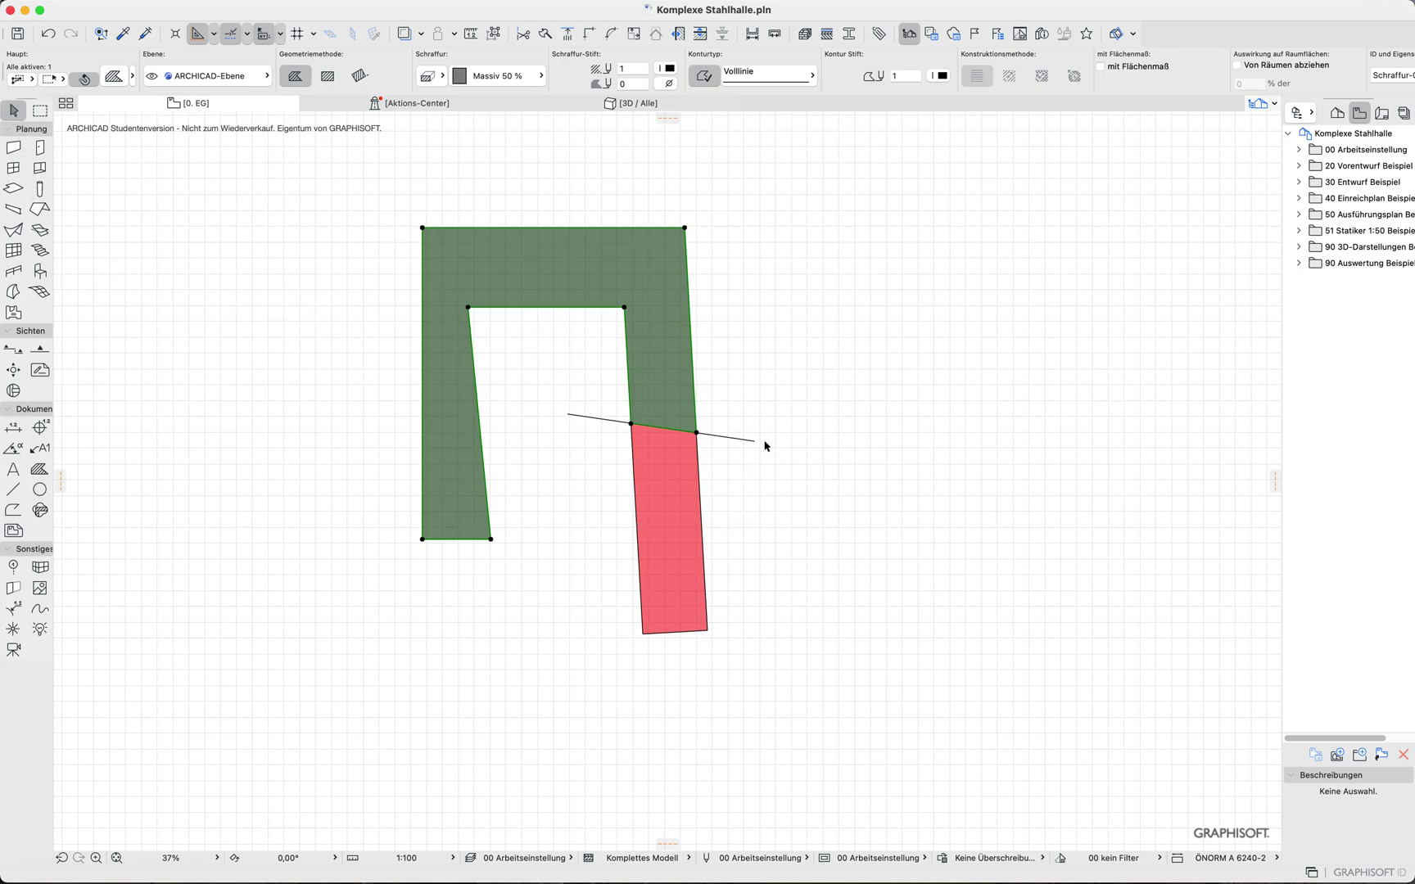
key(super+z)
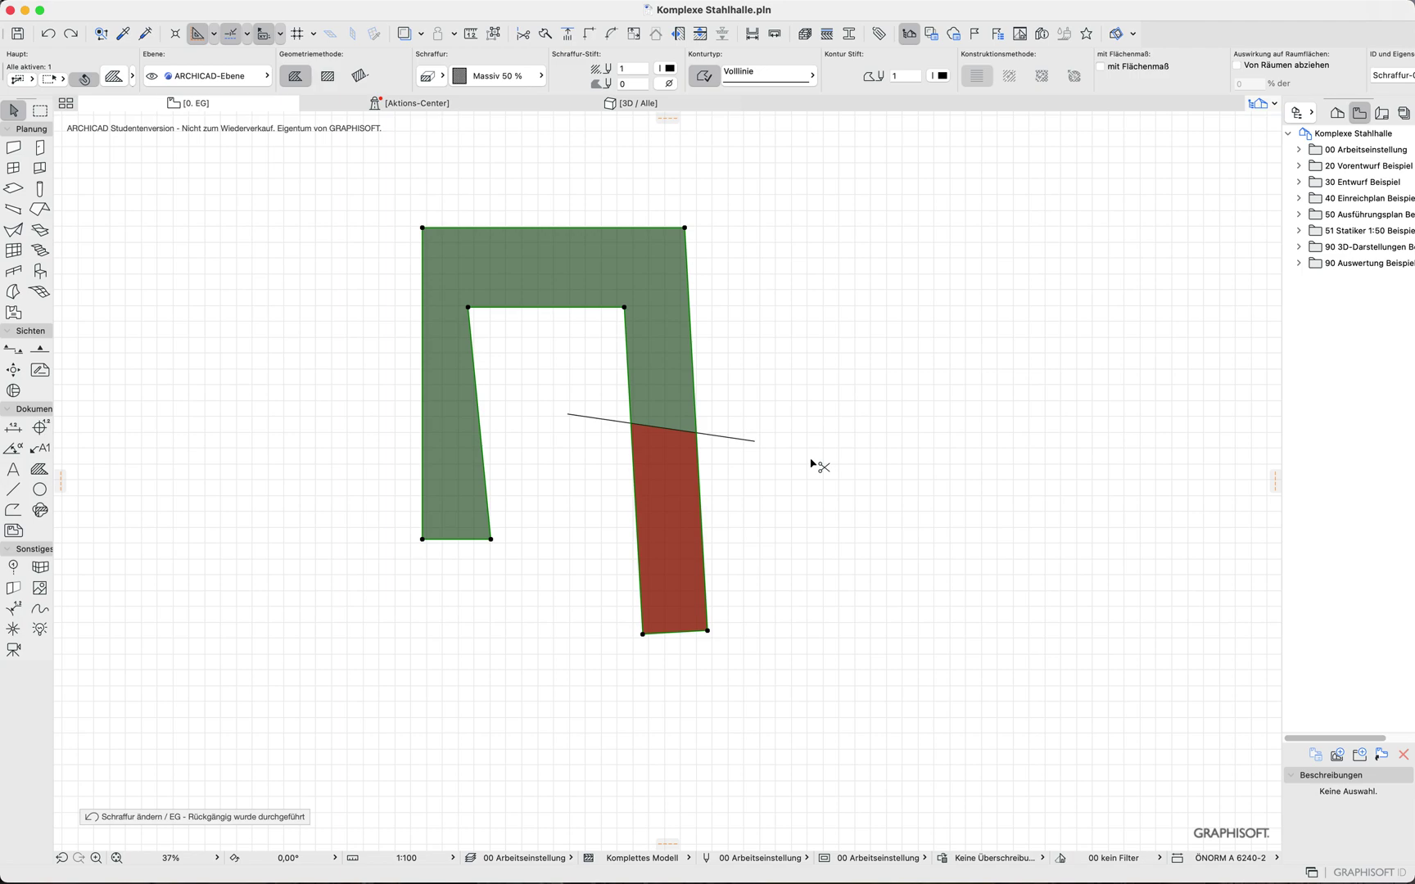
Delete the straight line and draw a three-node wavy spline across the right leg
click(738, 444)
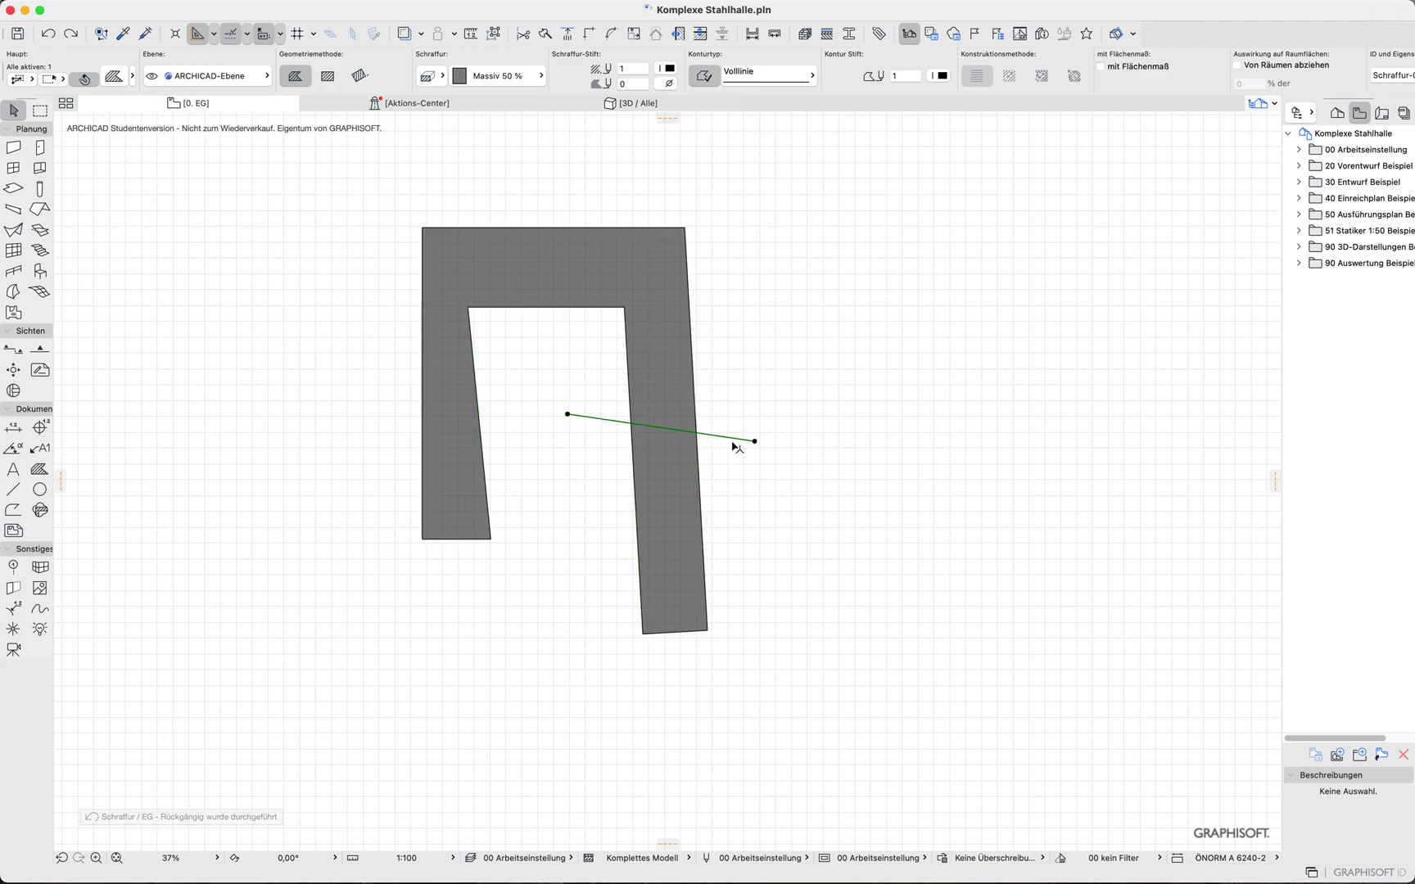
key(Delete)
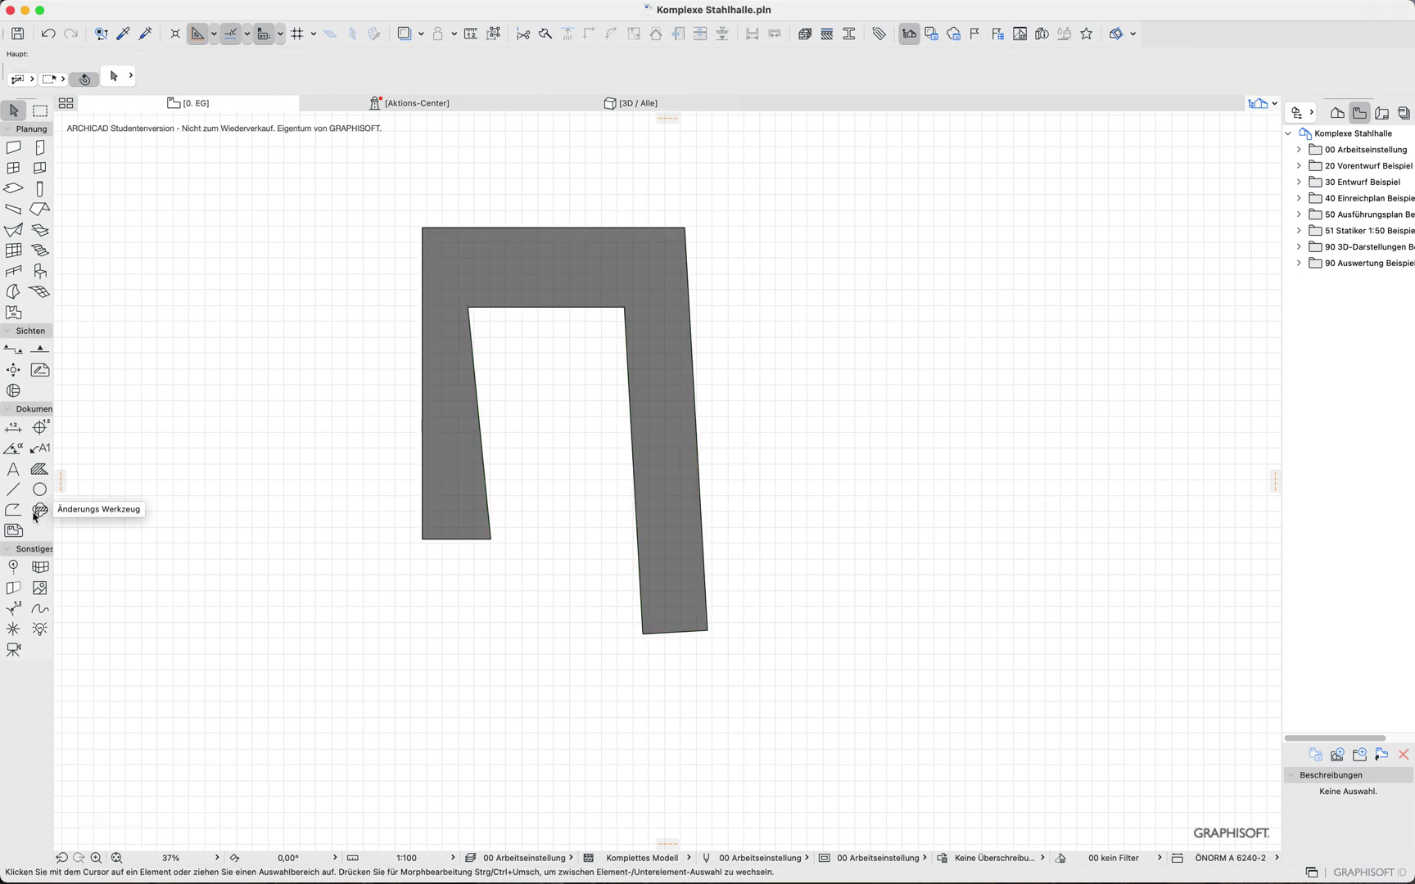
click(13, 512)
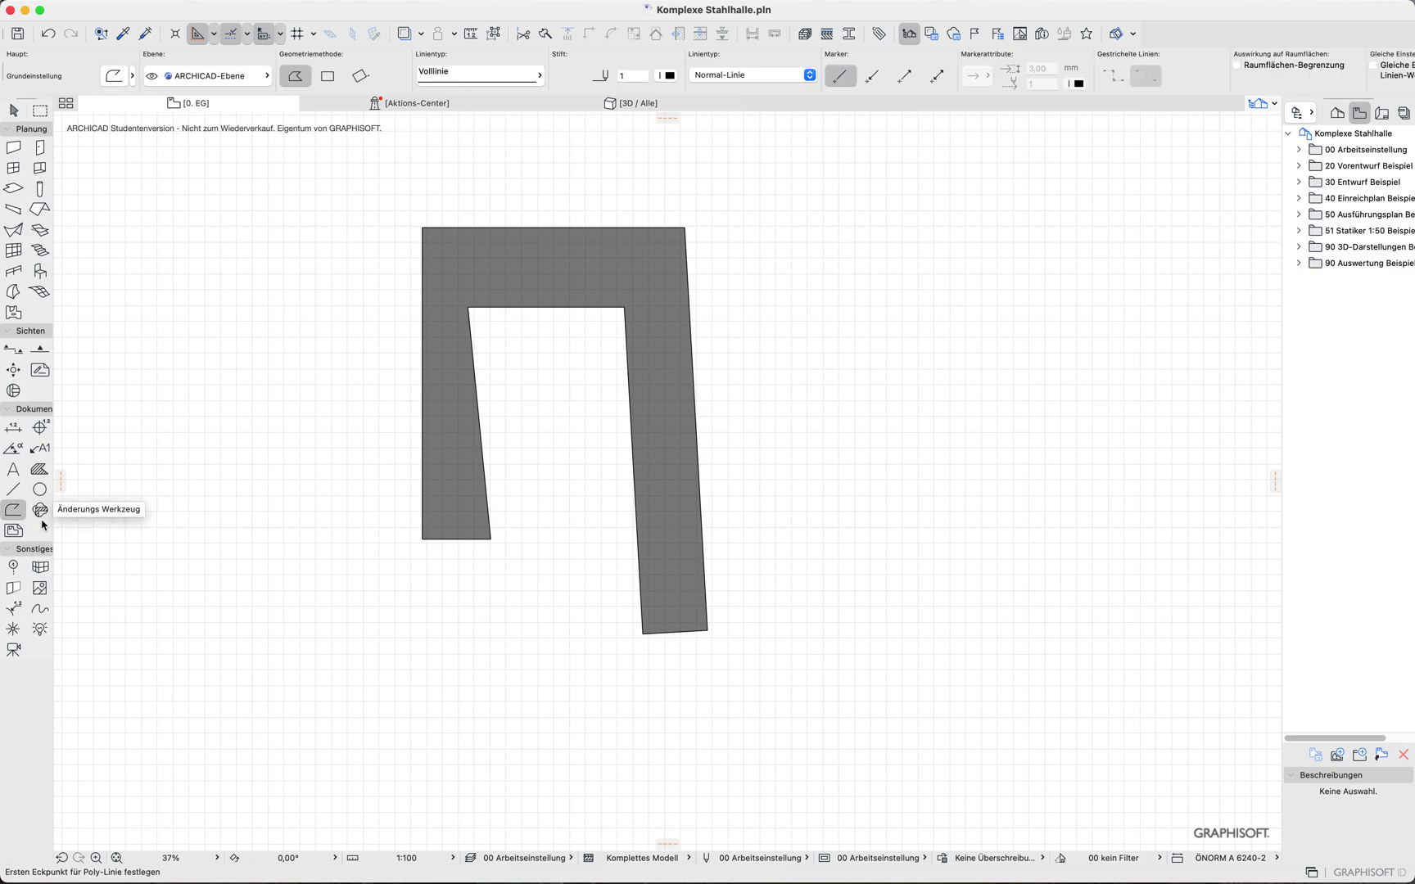
click(40, 609)
click(603, 427)
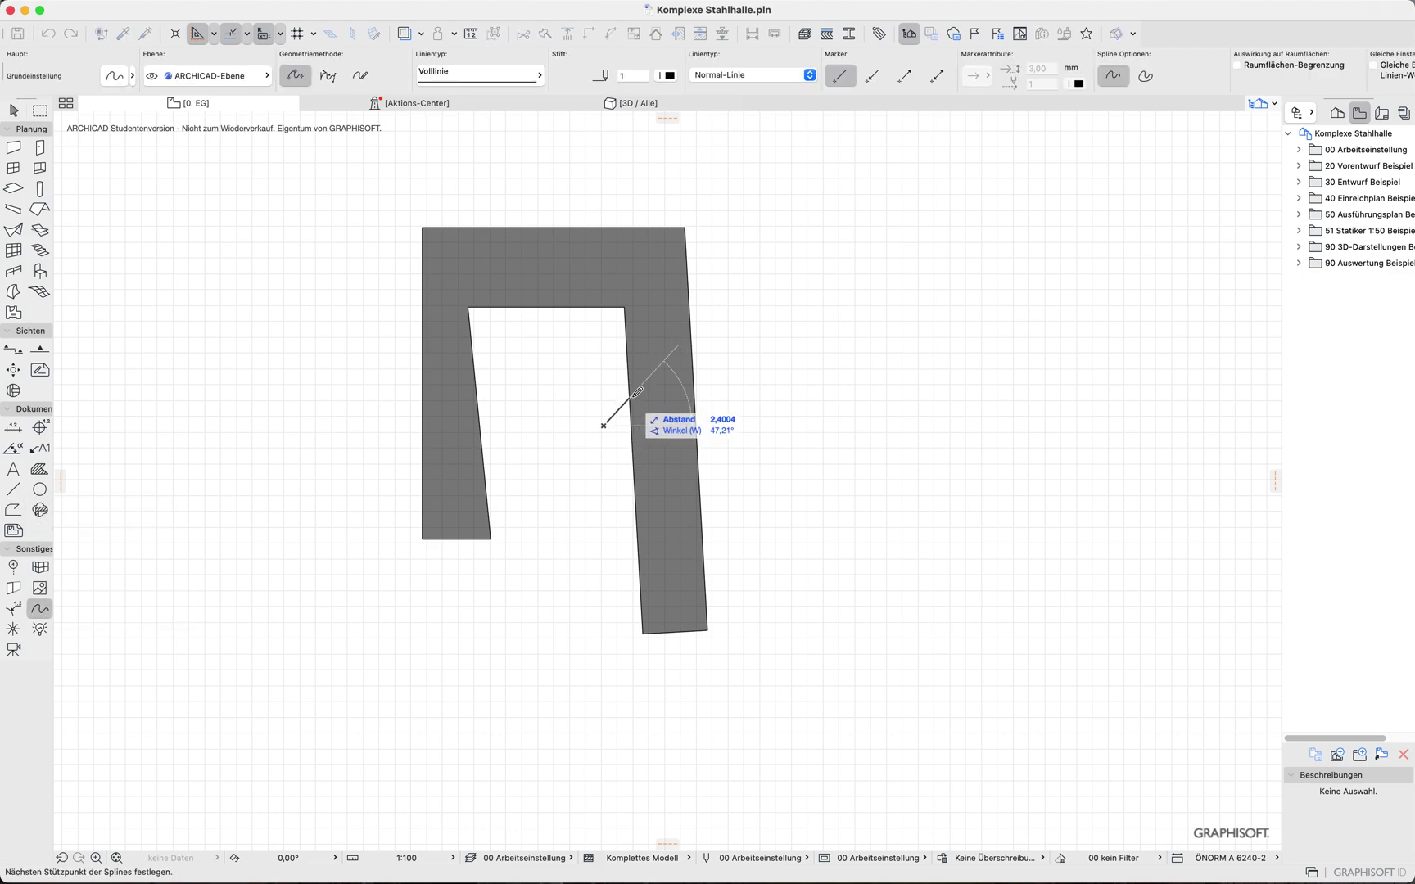
click(663, 394)
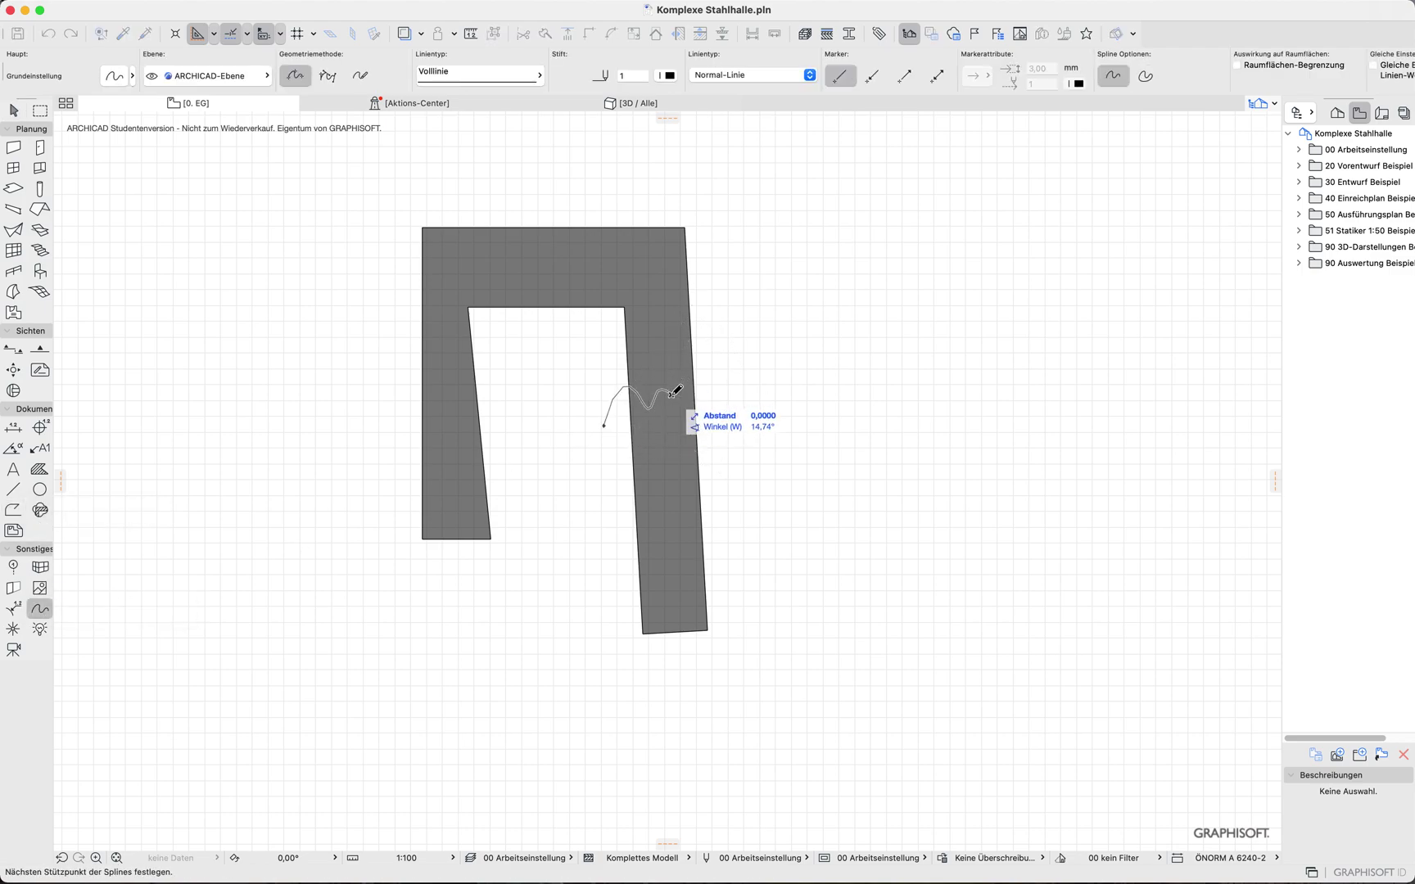
double_click(720, 378)
Create a red fill in the right leg below the spline with Space-click
click(40, 468)
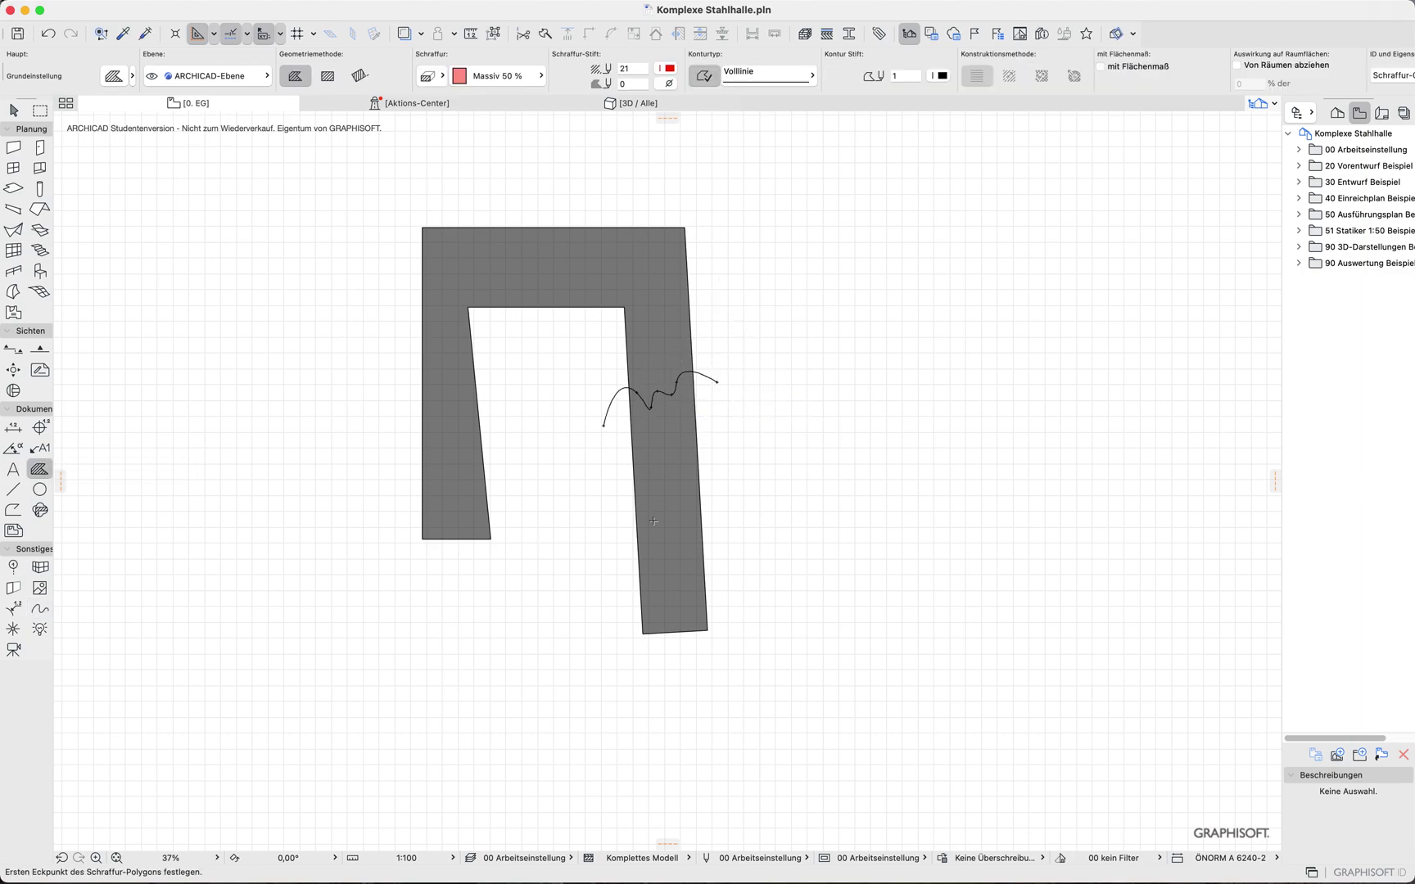
key(space)
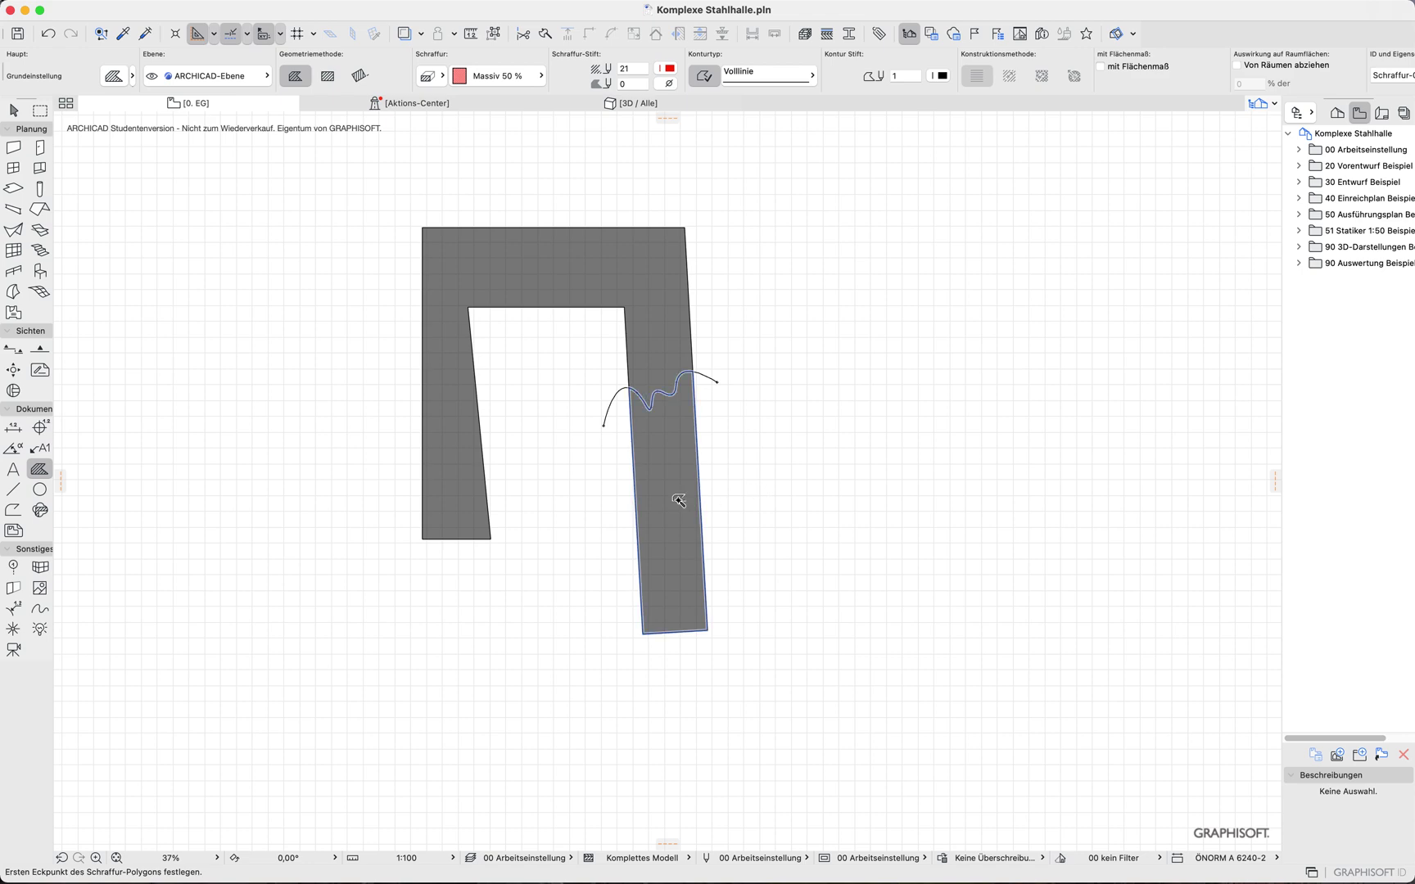
click(679, 501)
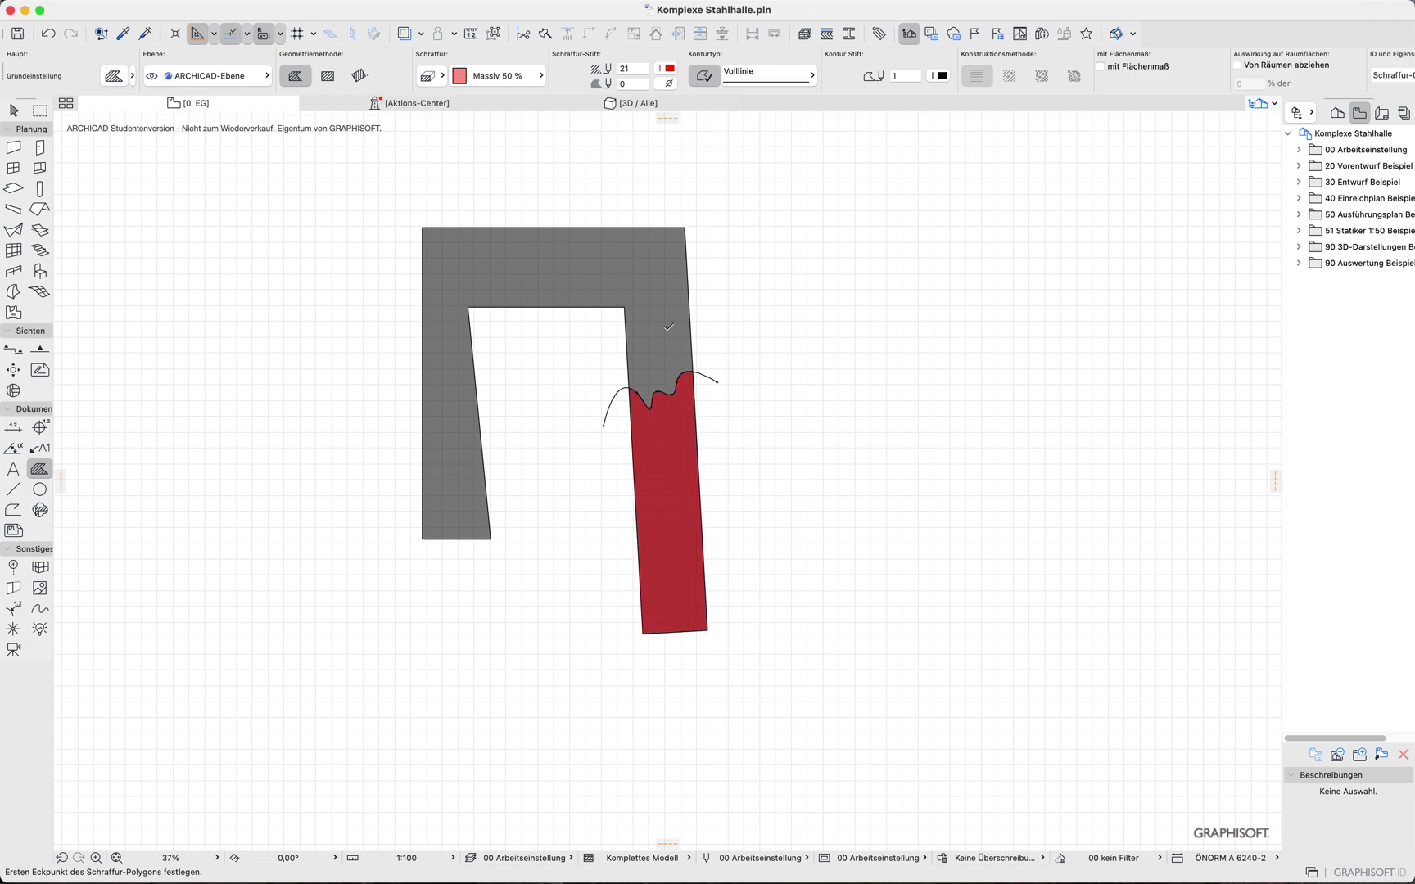
Subtract the red fill from the grey fill so it follows the wavy edge
shift+click(667, 327)
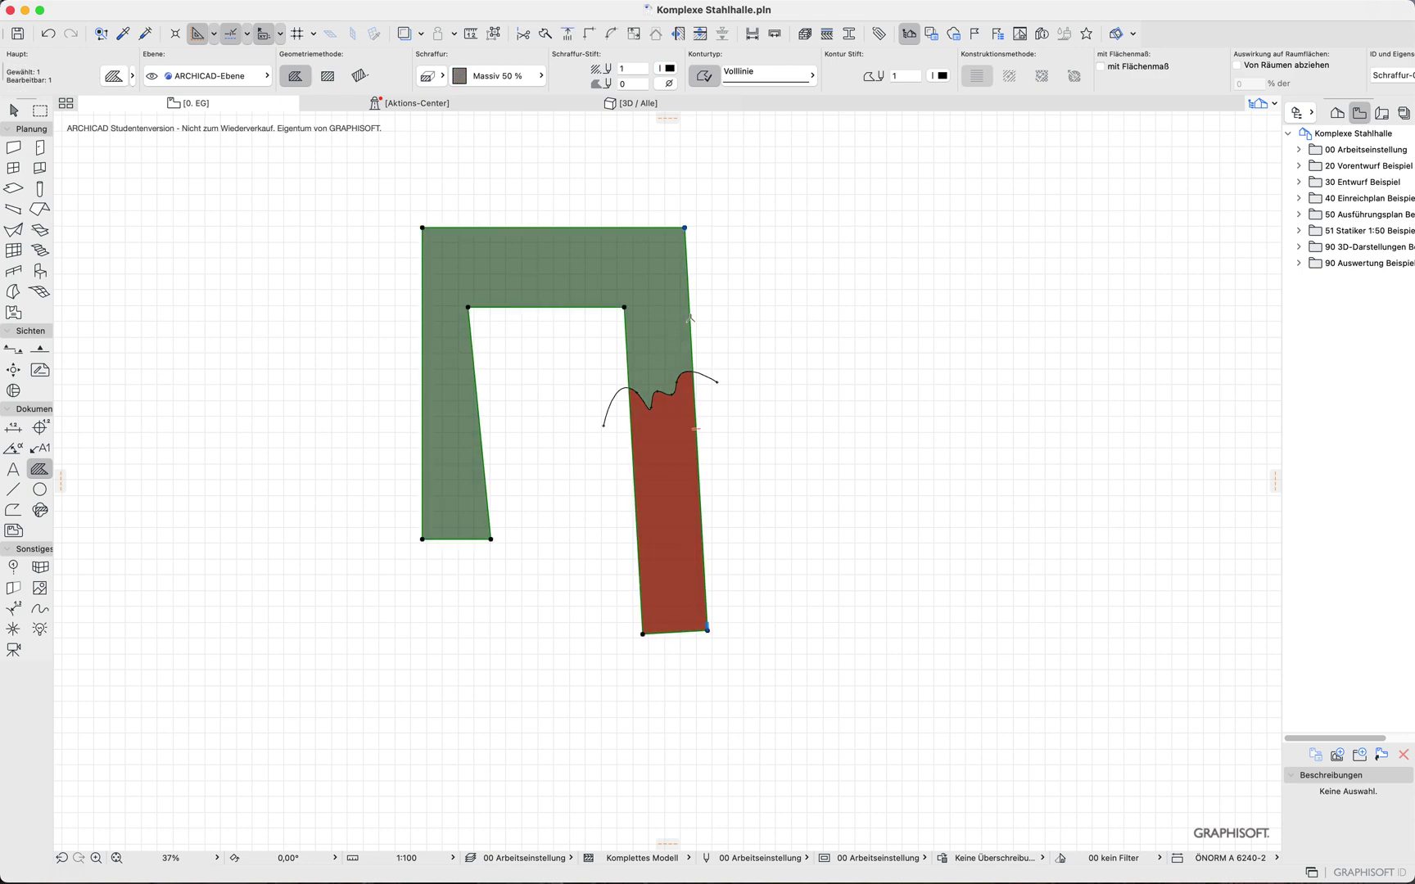
click(690, 318)
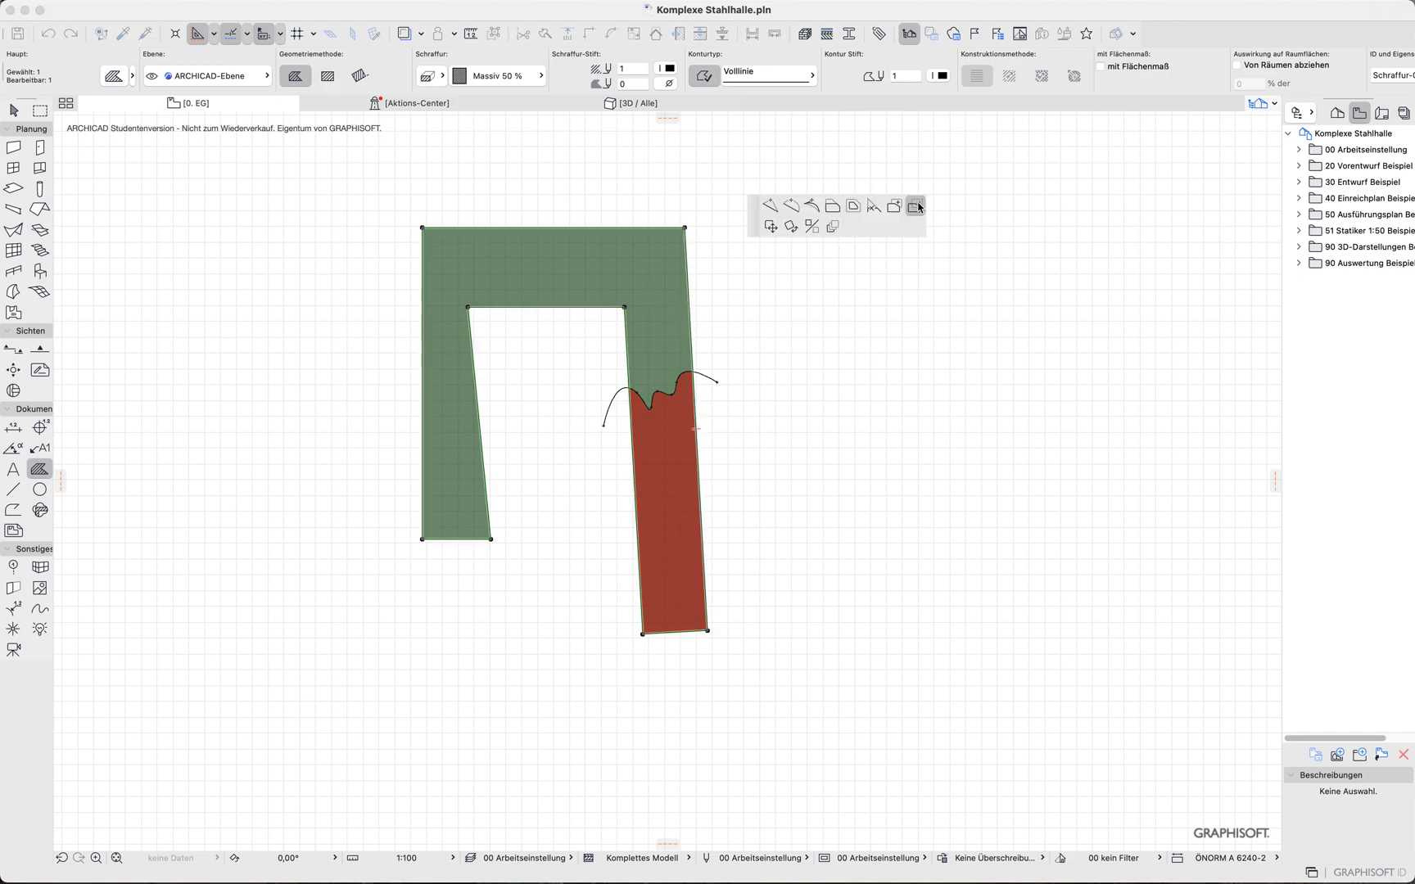
key(space)
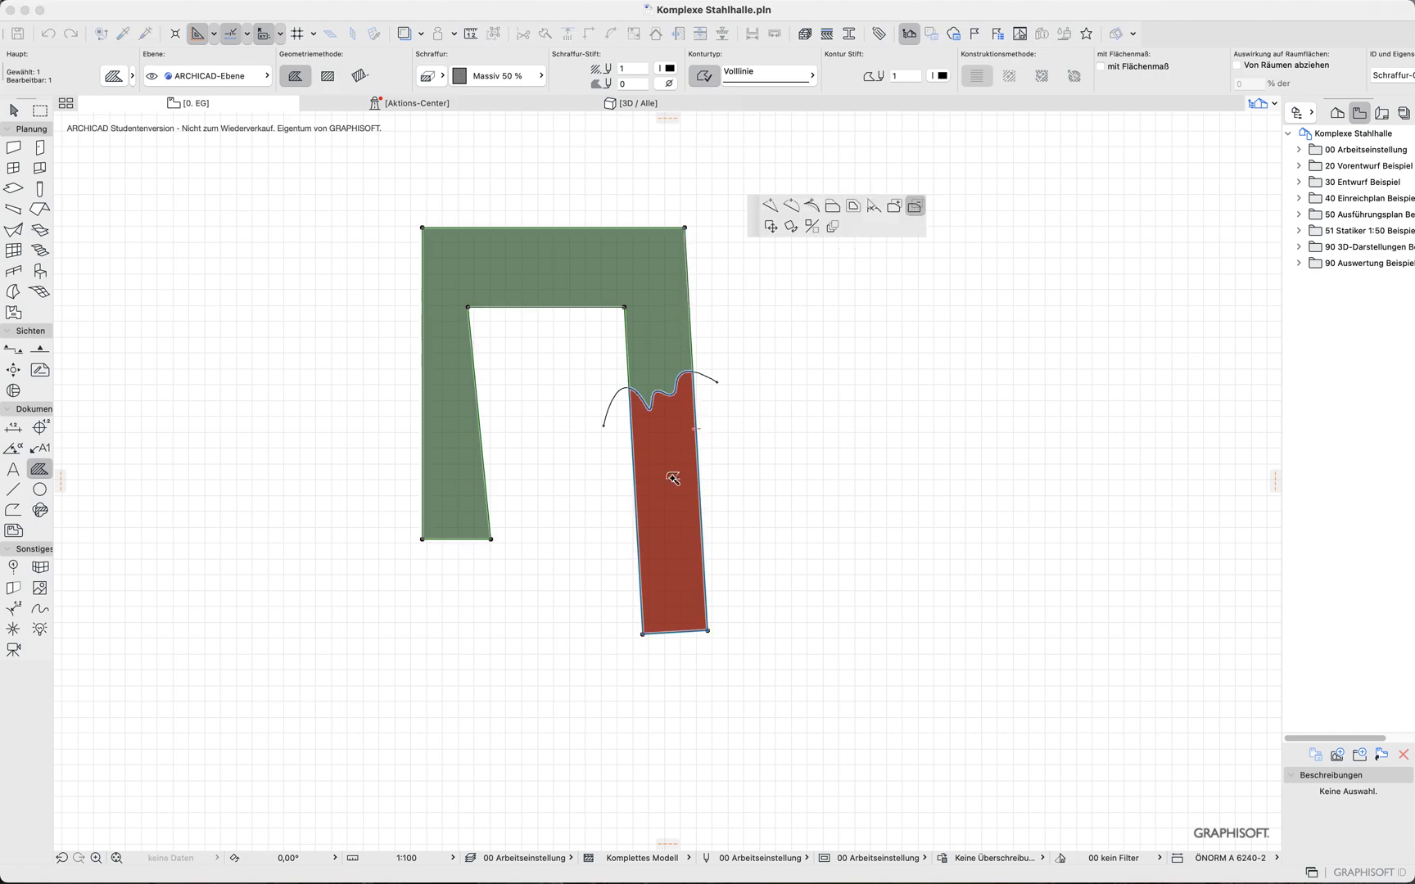
click(672, 478)
key(Escape)
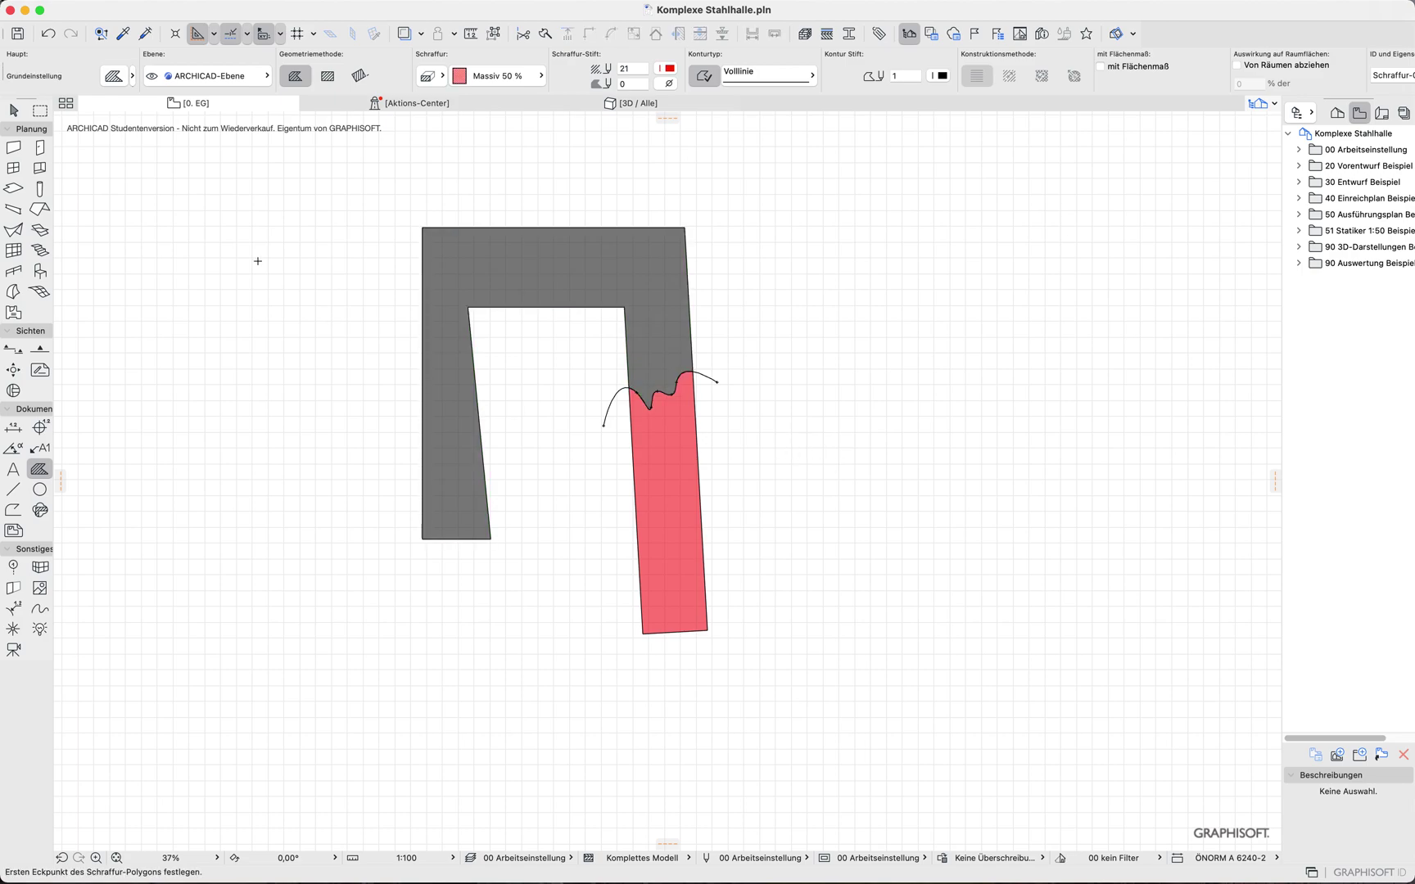
Check the grey and red fills by selecting each in turn
click(14, 110)
click(667, 256)
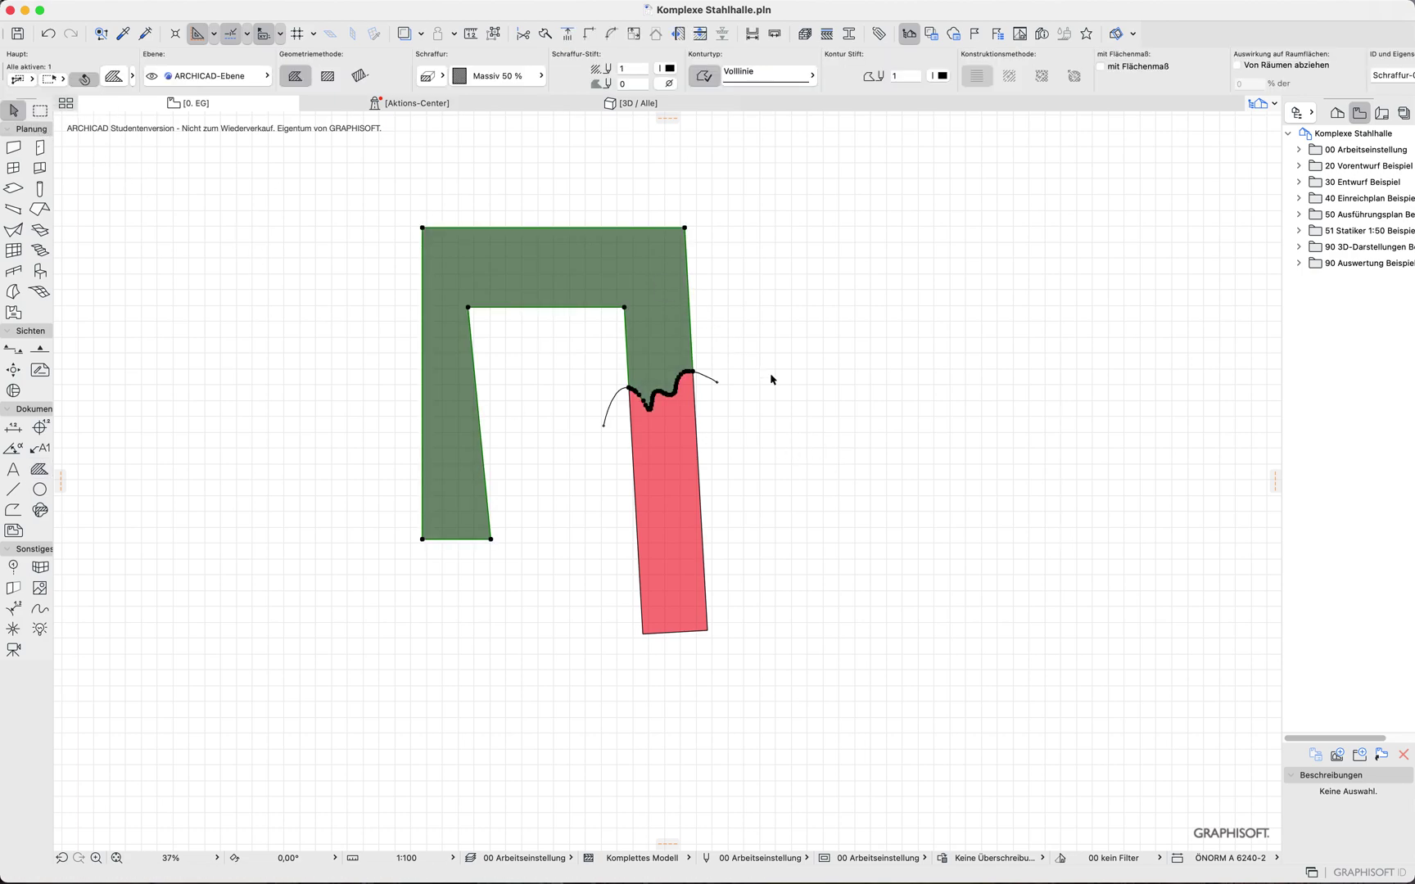
click(672, 482)
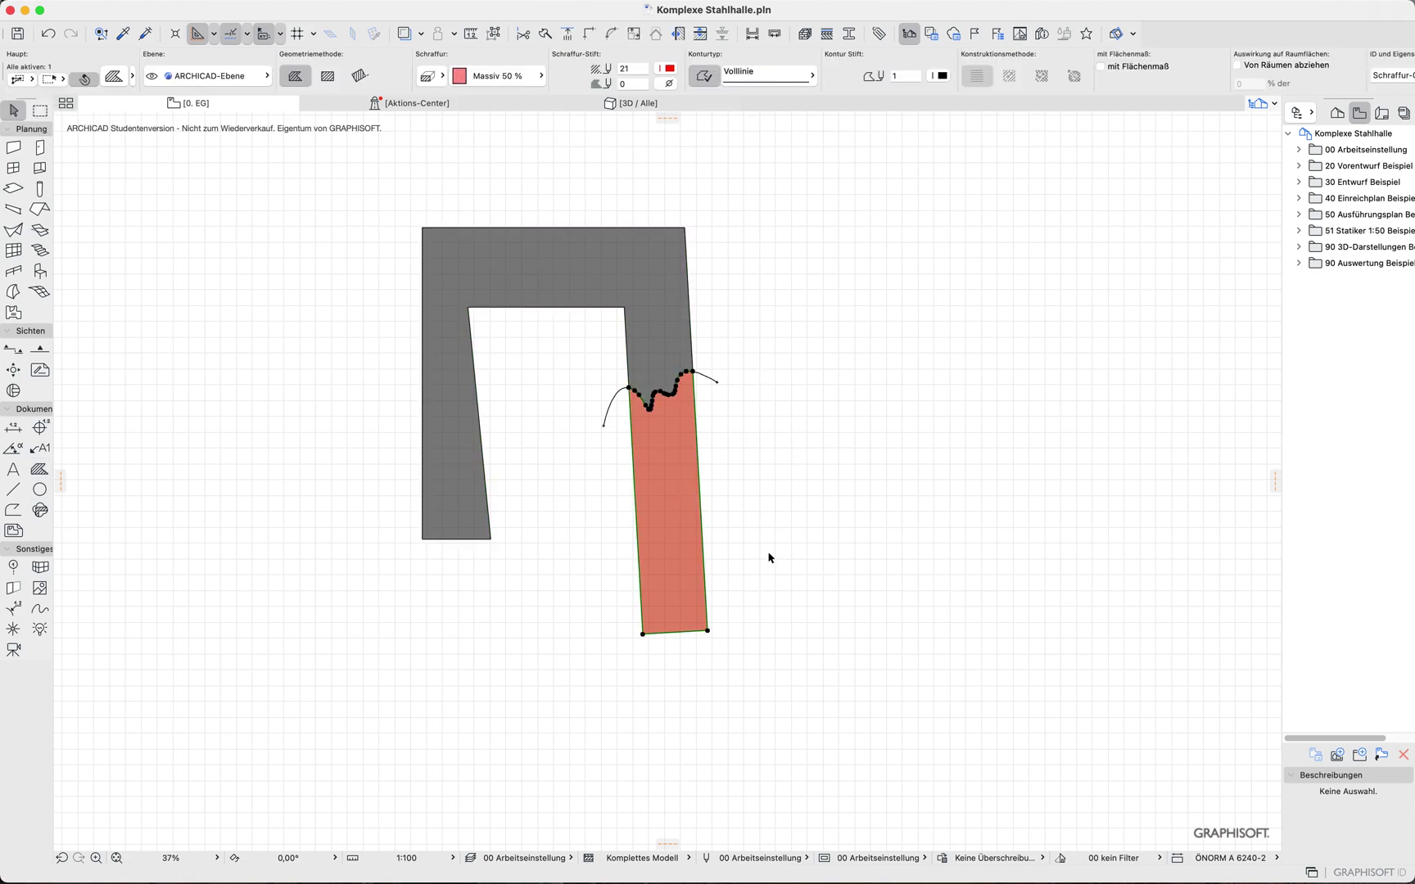
click(742, 391)
Delete the wavy spline and marquee-select both fills across the wavy boundary
click(717, 382)
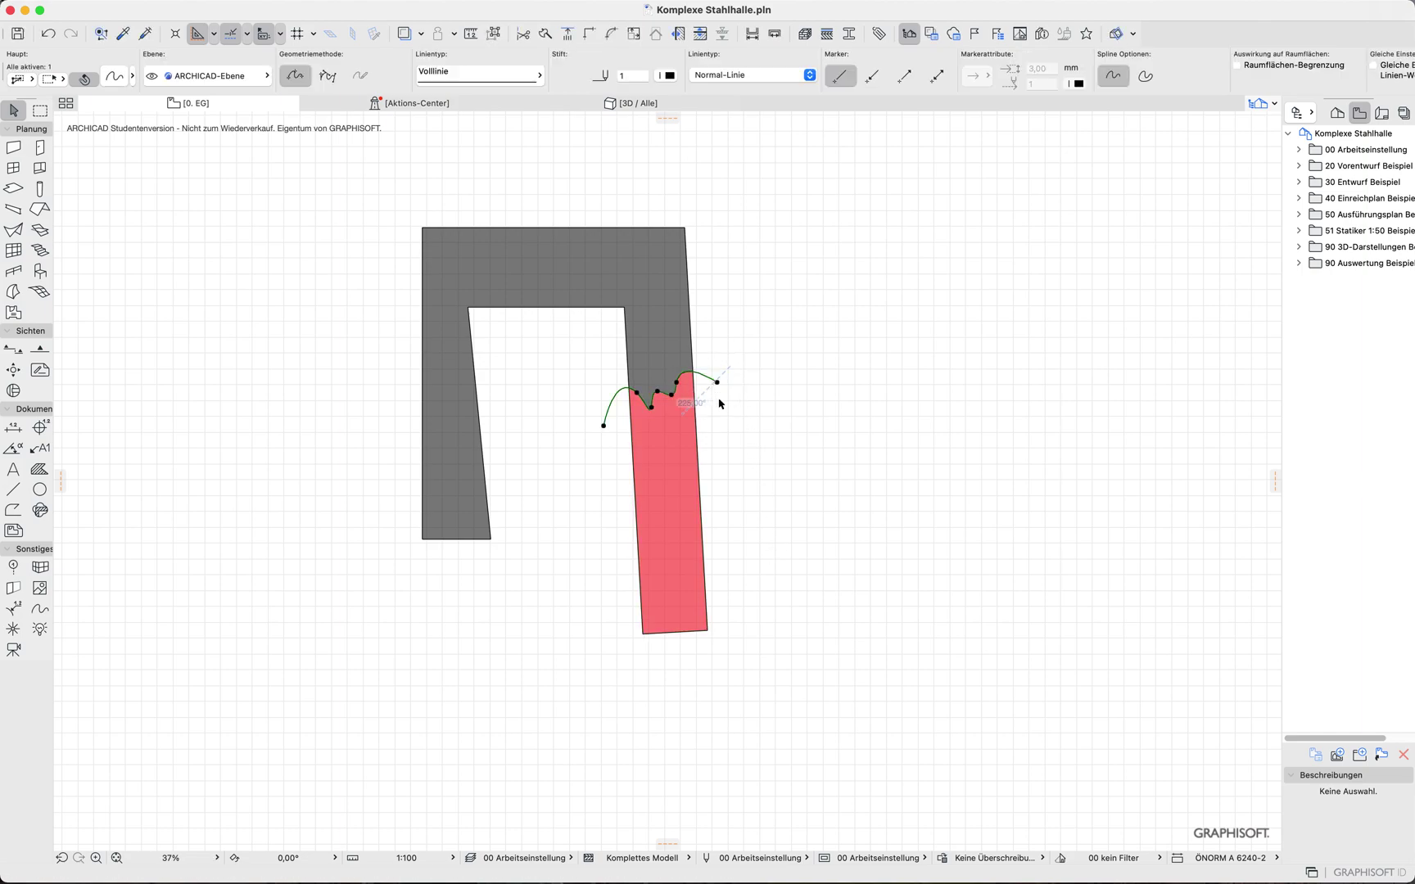
key(Delete)
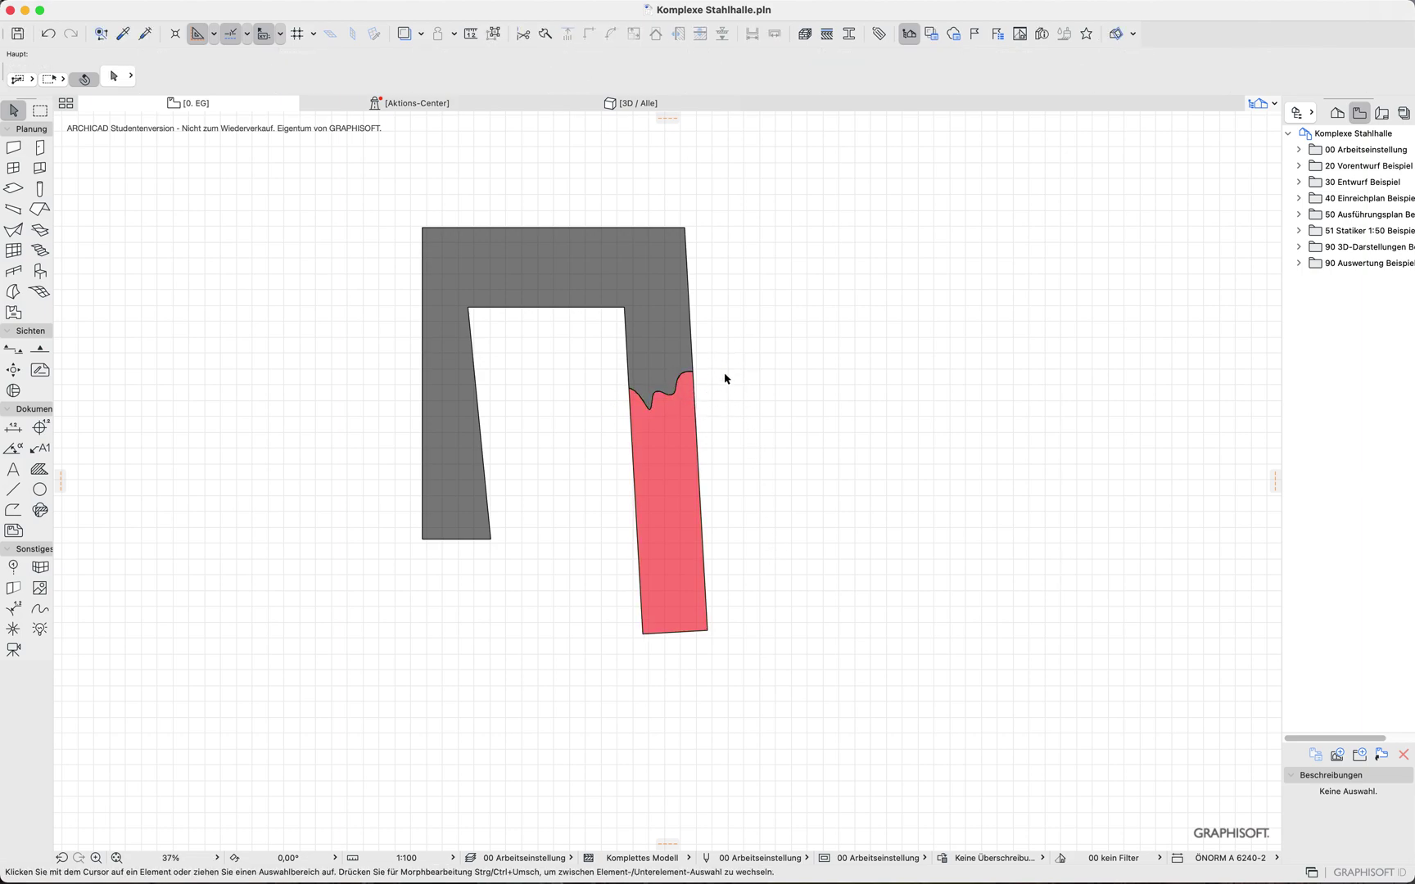
drag(722, 361, 571, 446)
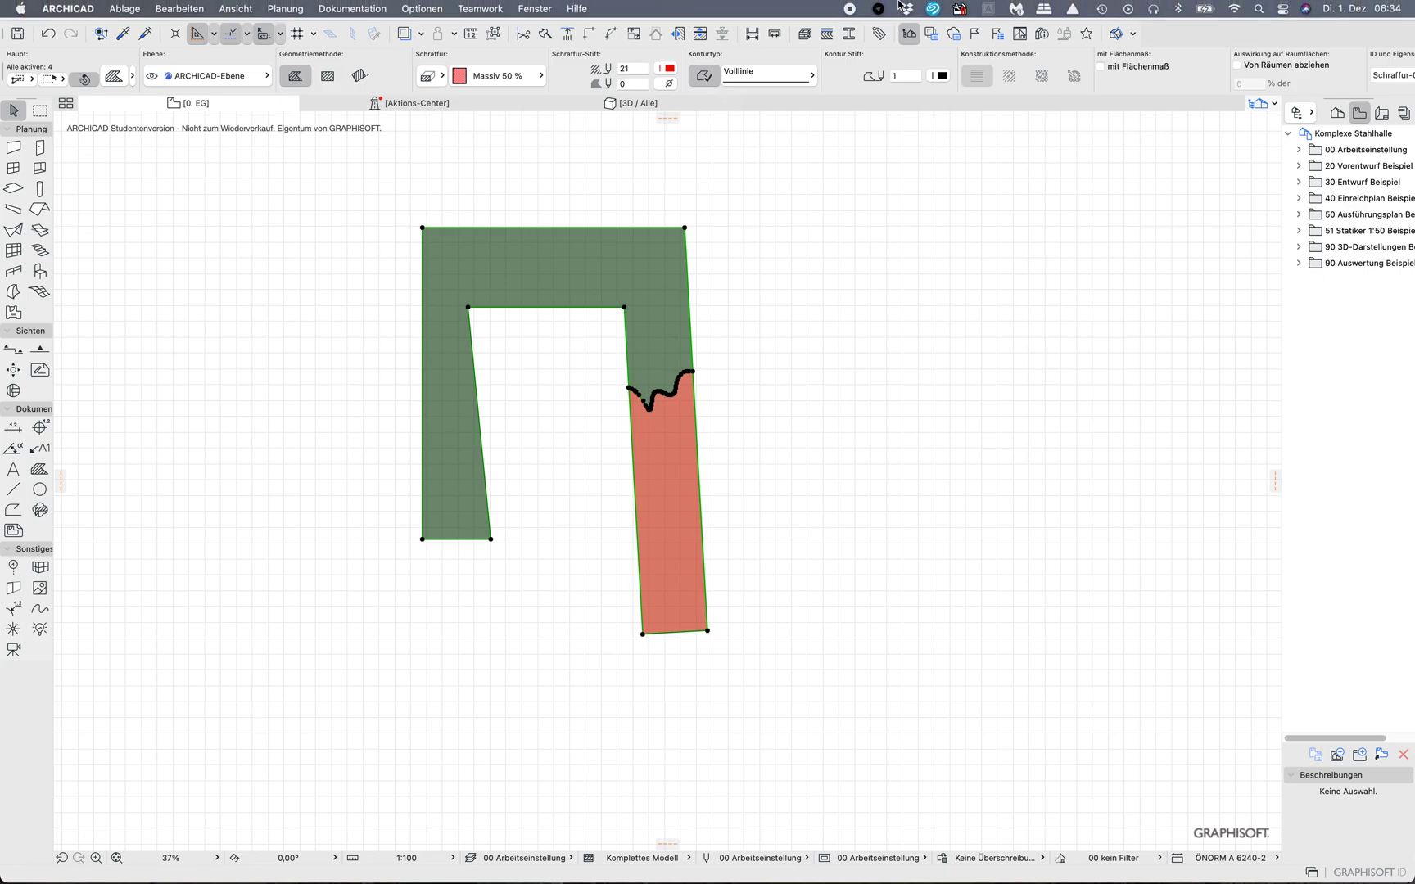